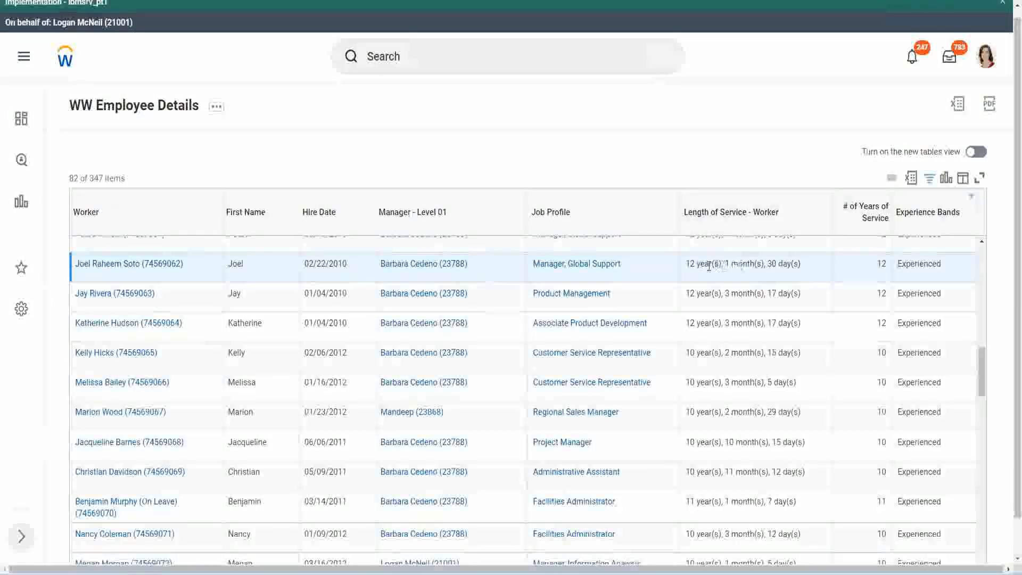
- Compare the length of service with the number of years of service for the worker whose job profile is Manager, Global Support
left_click_drag(686, 264, 691, 266)
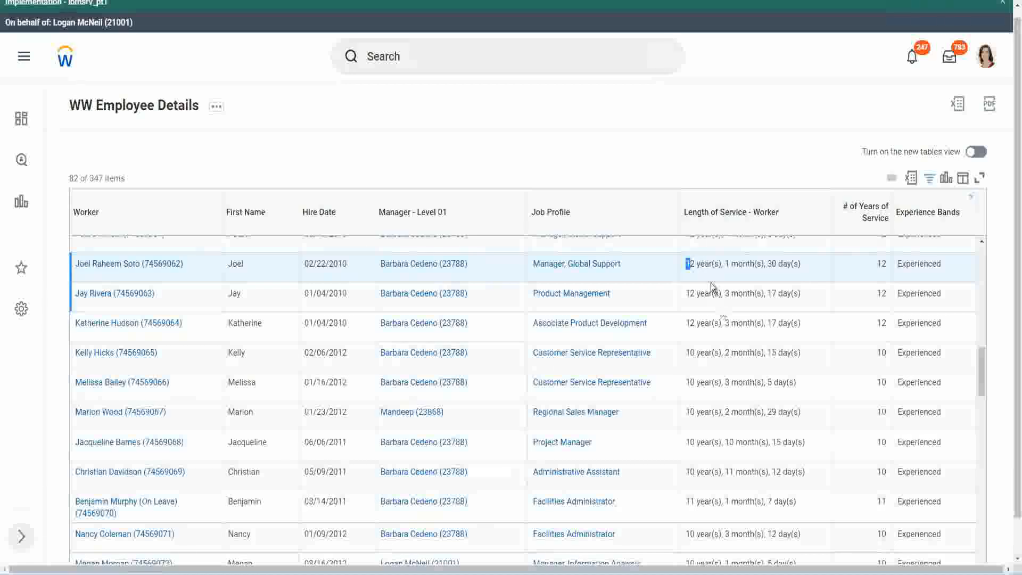
left_click(721, 264)
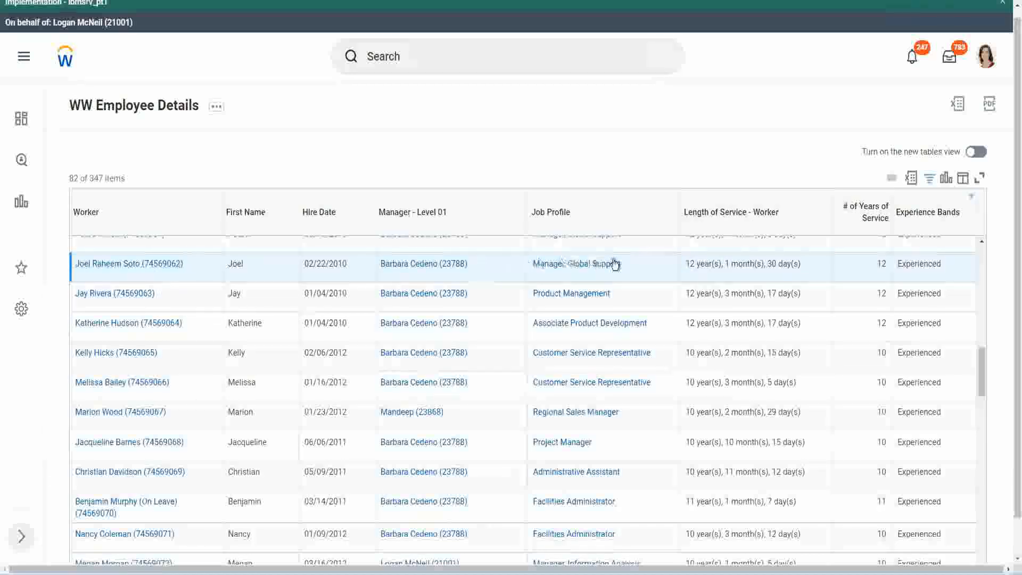
double_click(689, 264)
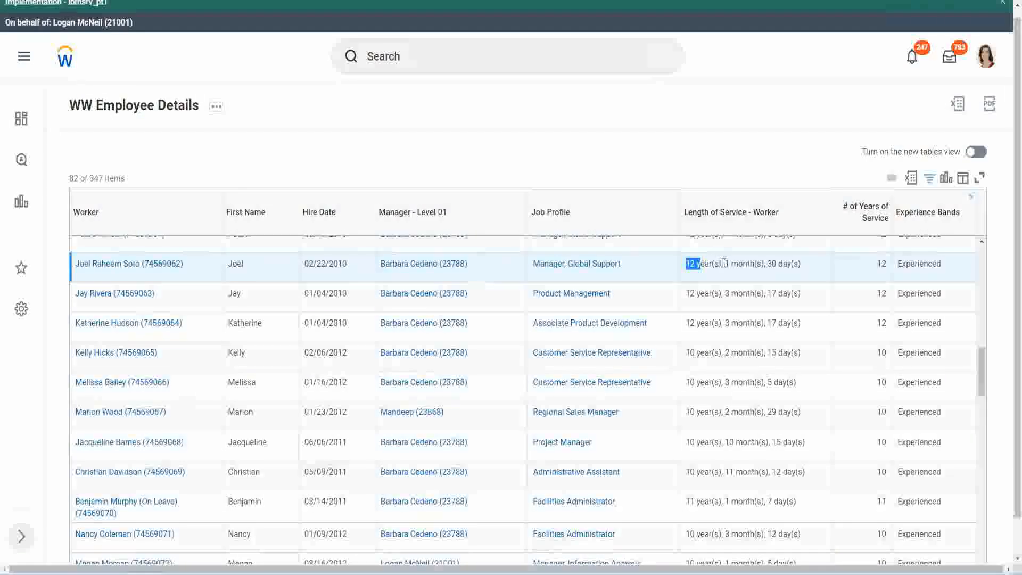
double_click(725, 263)
double_click(772, 263)
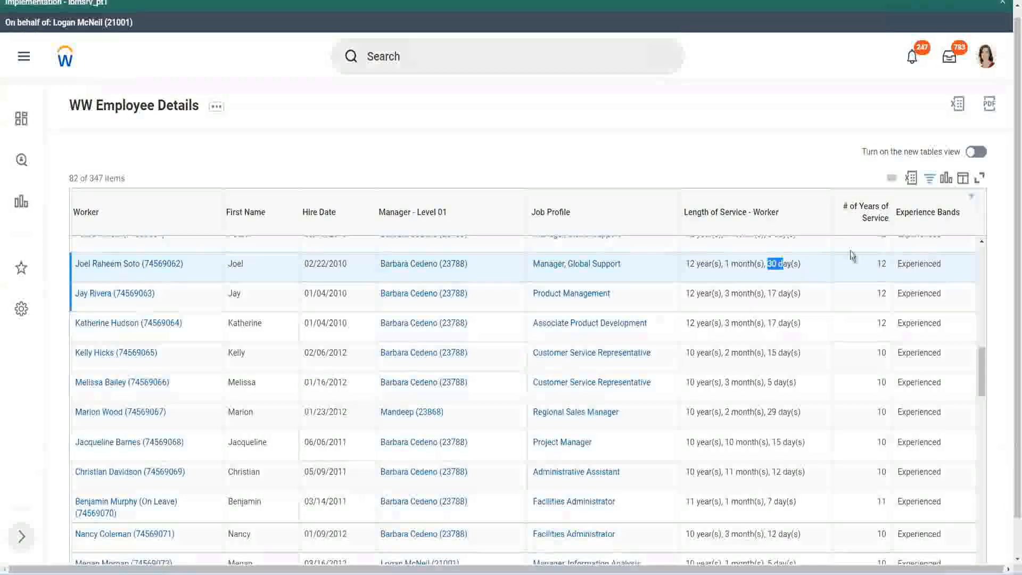
left_click(856, 279)
double_click(856, 275)
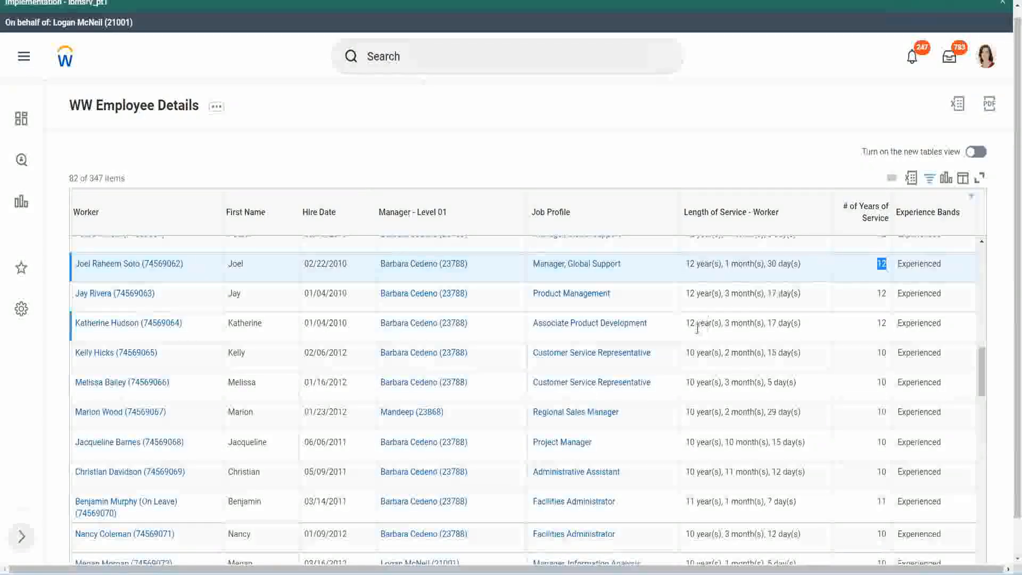
- Check the years, months and days of service against the number of years for the Administrative Assistant hired 05/09/2011
left_click(703, 471)
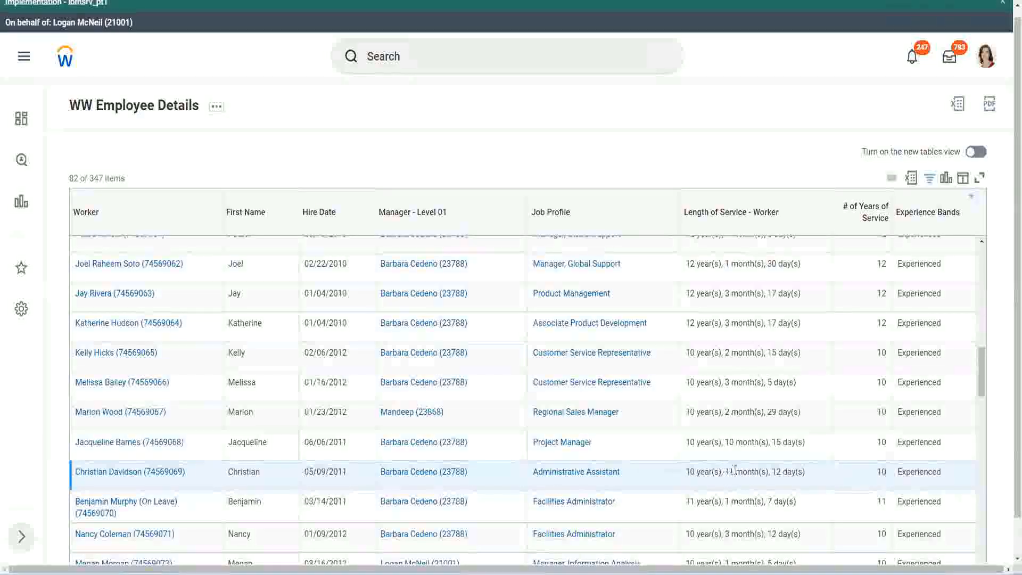
left_click_drag(725, 472, 782, 472)
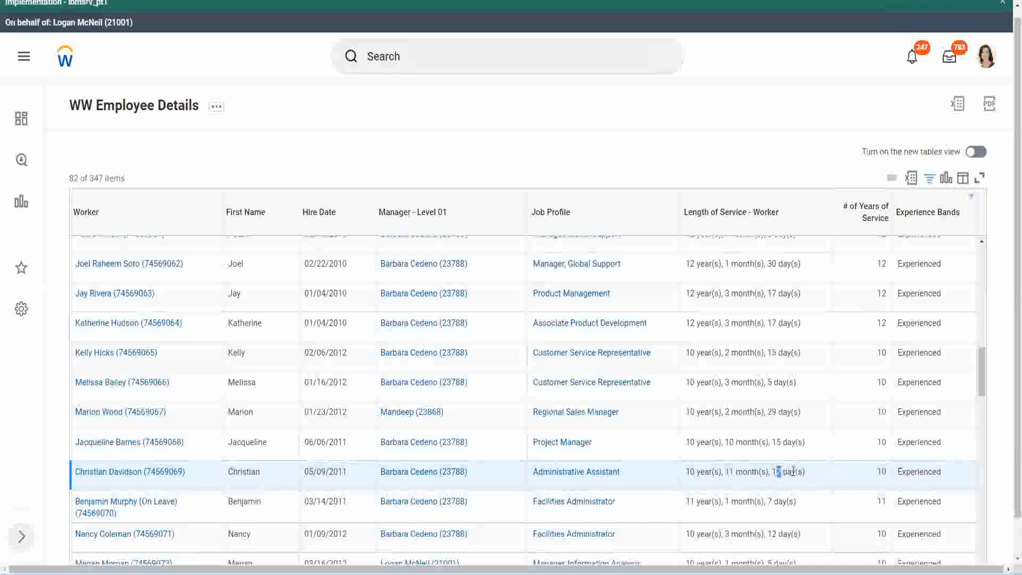
left_click(793, 472)
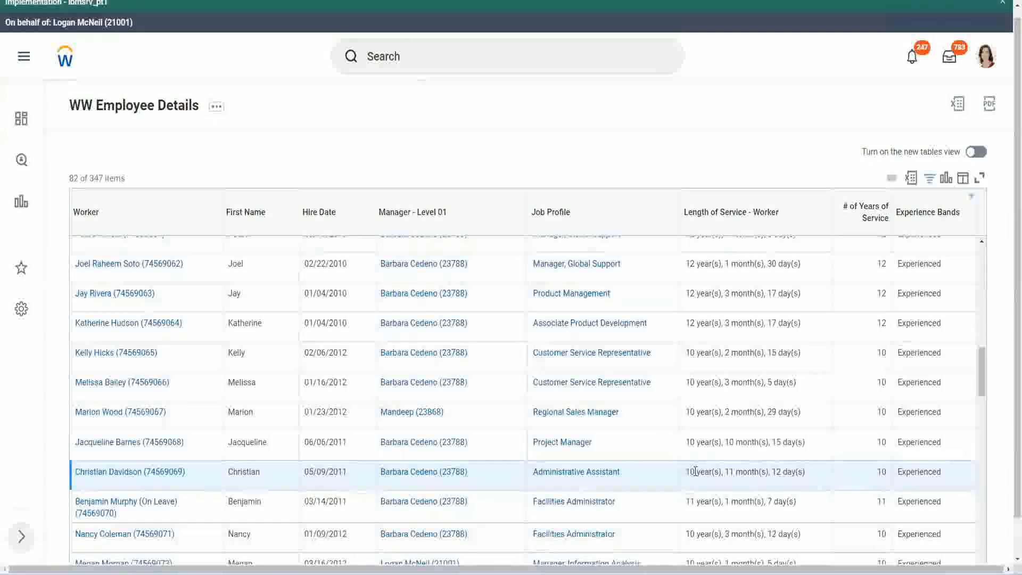
double_click(880, 472)
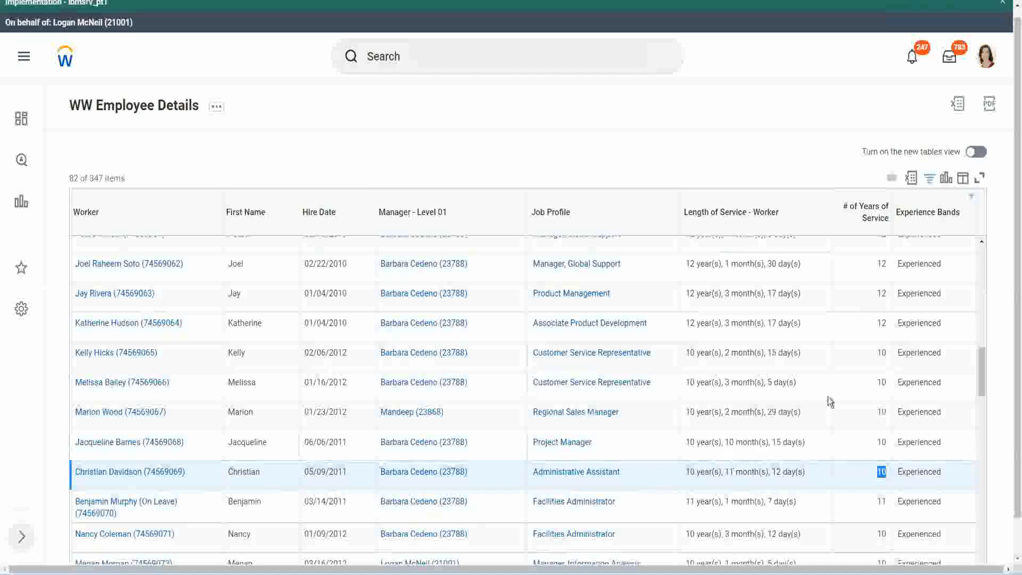
left_click(879, 335)
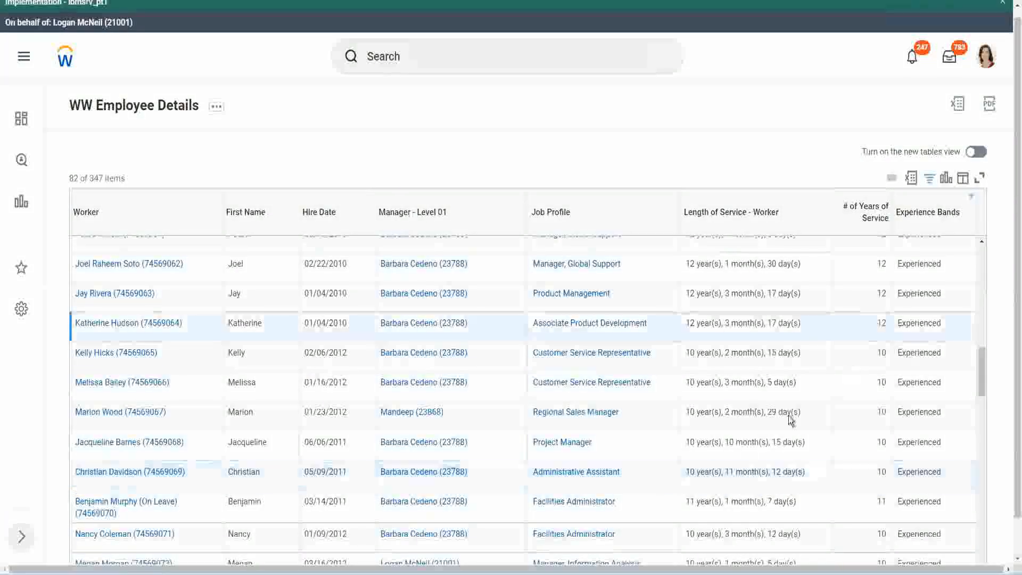
left_click(697, 471)
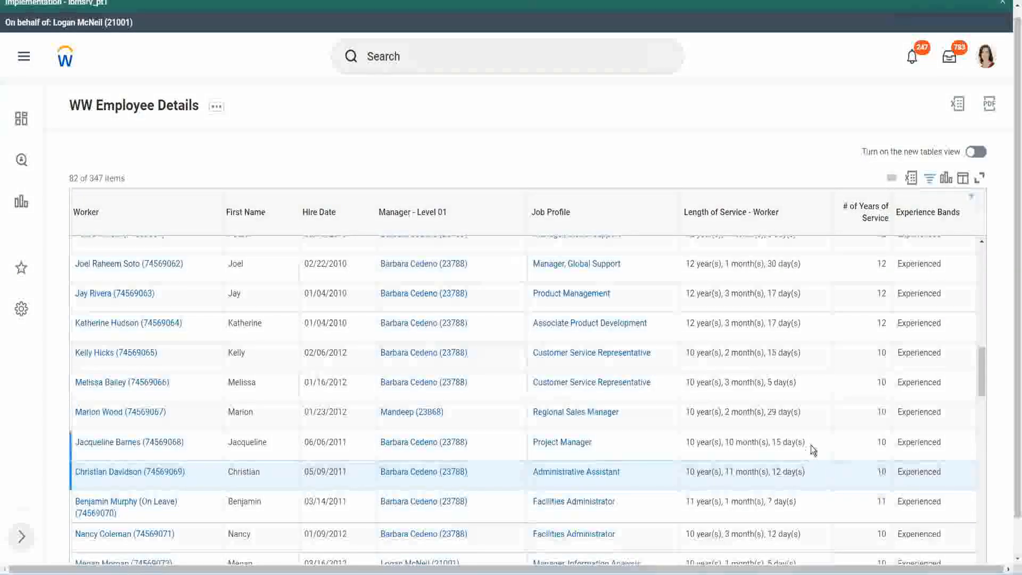
- Review how length of service maps to whole years in the Manager, Global Support, Administrative Assistant and Project Manager rows
double_click(881, 263)
left_click_drag(685, 263, 813, 259)
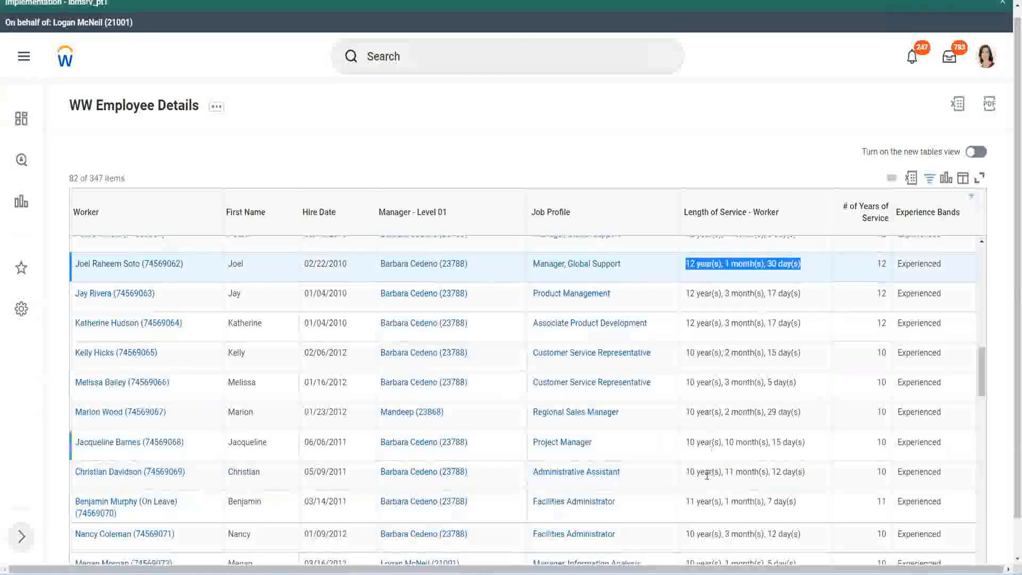
left_click(795, 472)
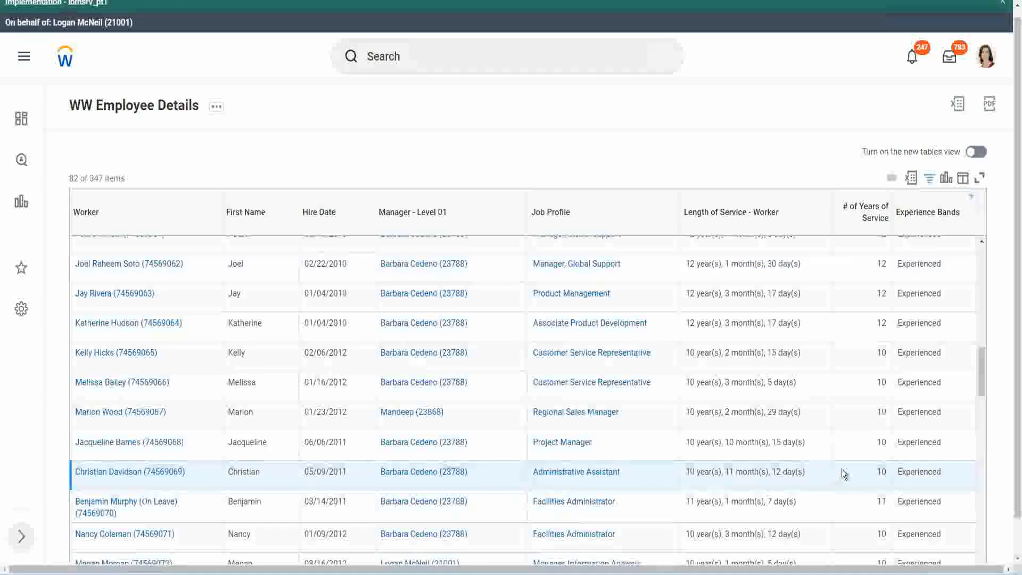
double_click(879, 471)
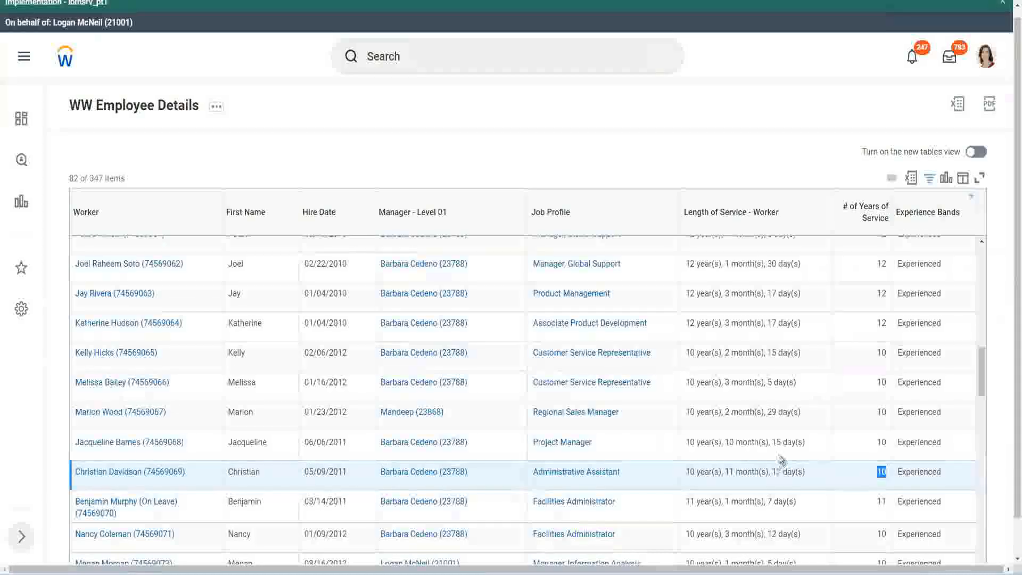
left_click(844, 475)
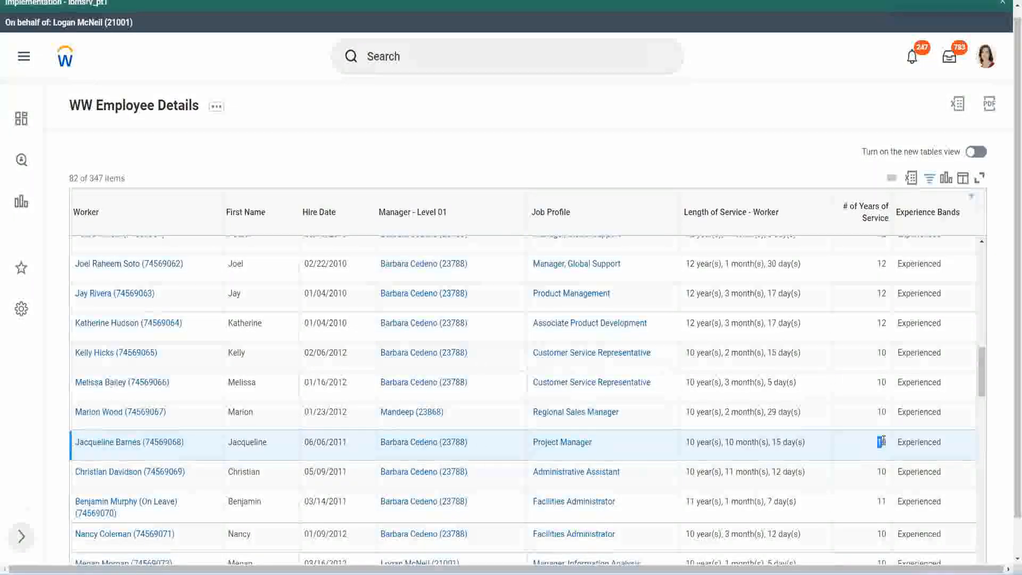
double_click(730, 442)
left_click(763, 442)
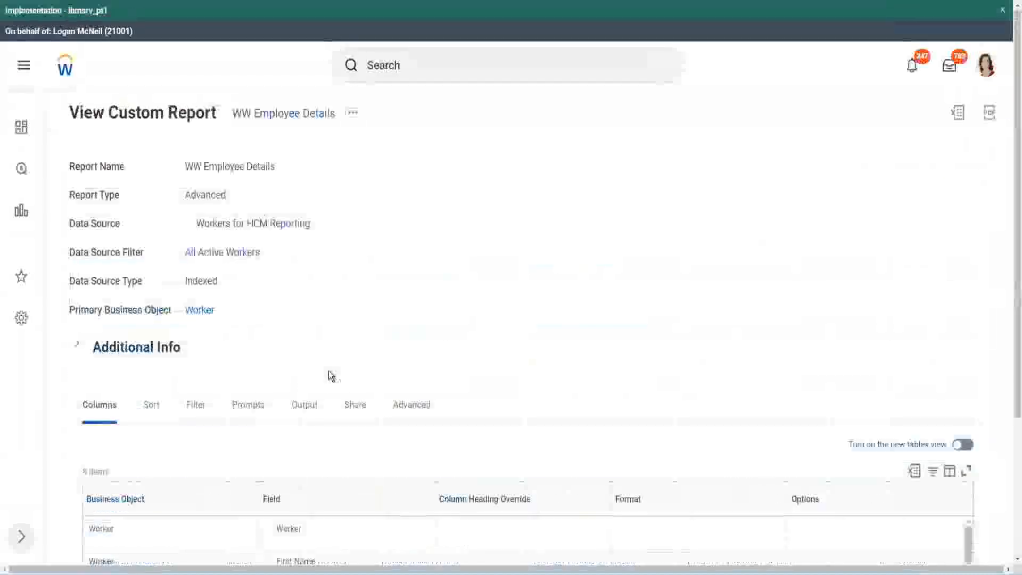
- Open the report's calculated field CF-WW-Eval Exp-Derive Experience Bands from Years of Service in a new tab, dismiss the environment banner and examine its conditions
scroll(333, 372, "down", 5)
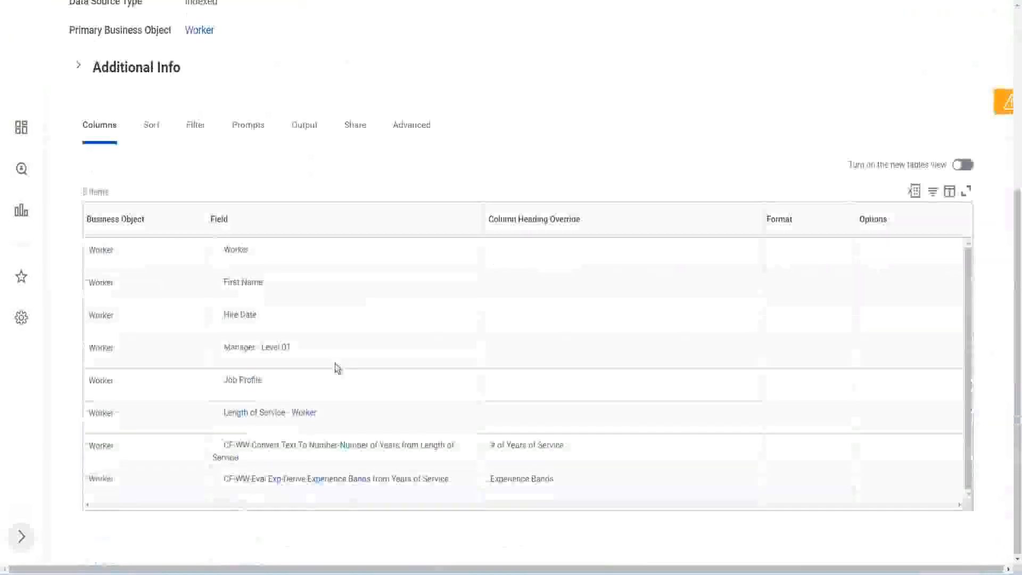
right_click(277, 486)
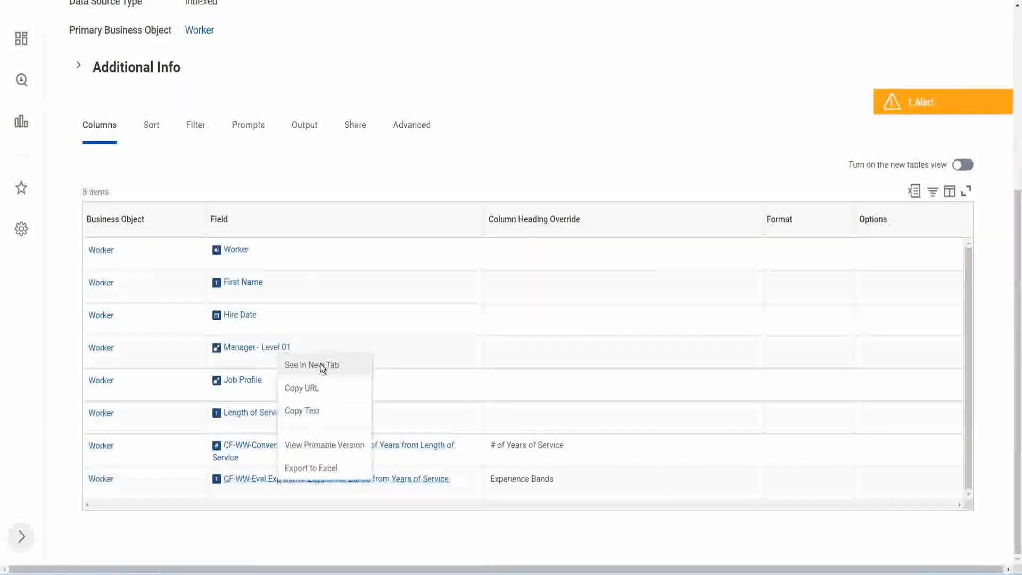
left_click(320, 362)
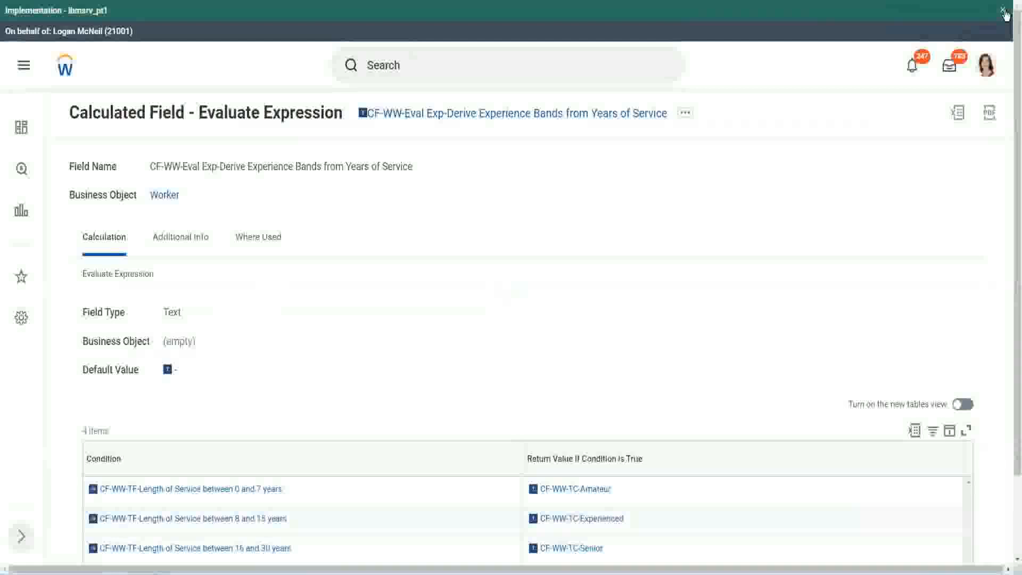
left_click(1003, 12)
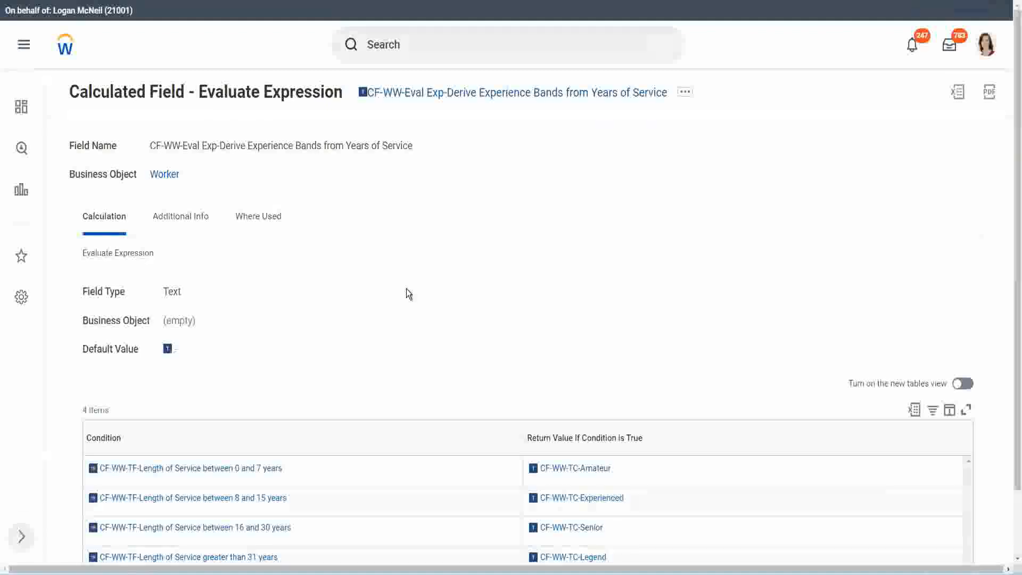
scroll(407, 303, "down", 1)
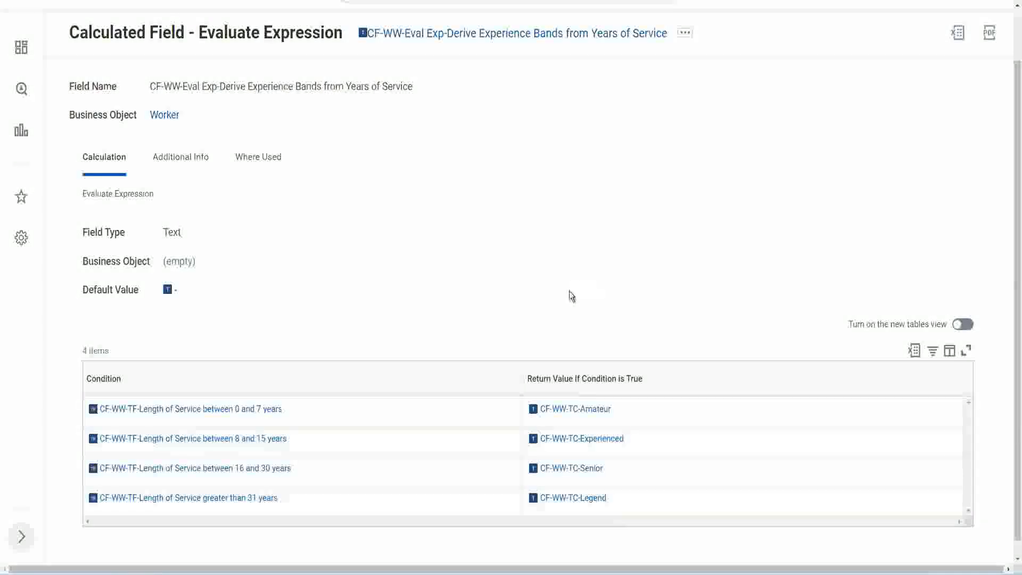
- Copy the name of the calculated field CF-WW-Eval Exp-Derive Experience Bands from Years of Service as text
left_click(463, 377)
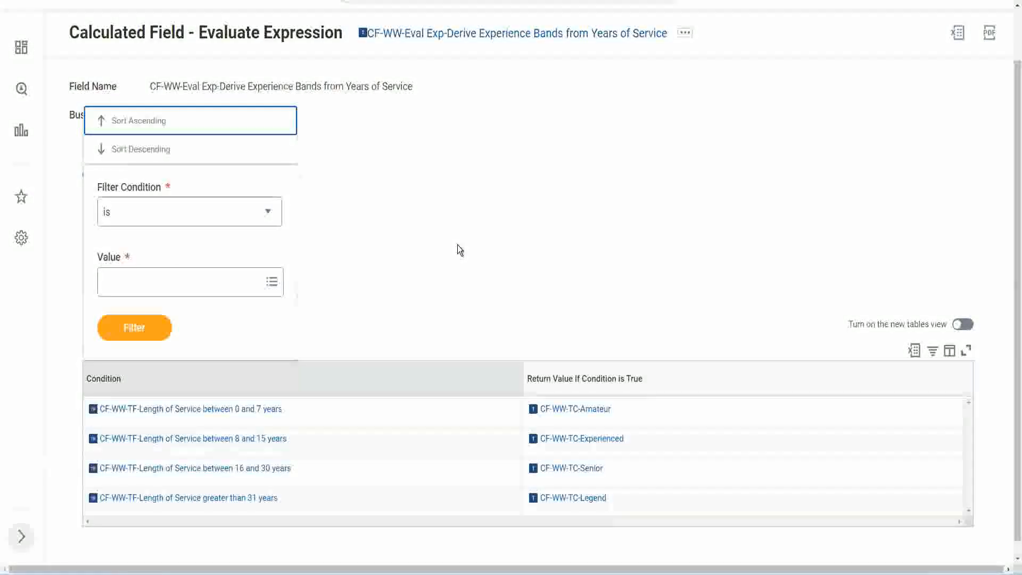
left_click(457, 245)
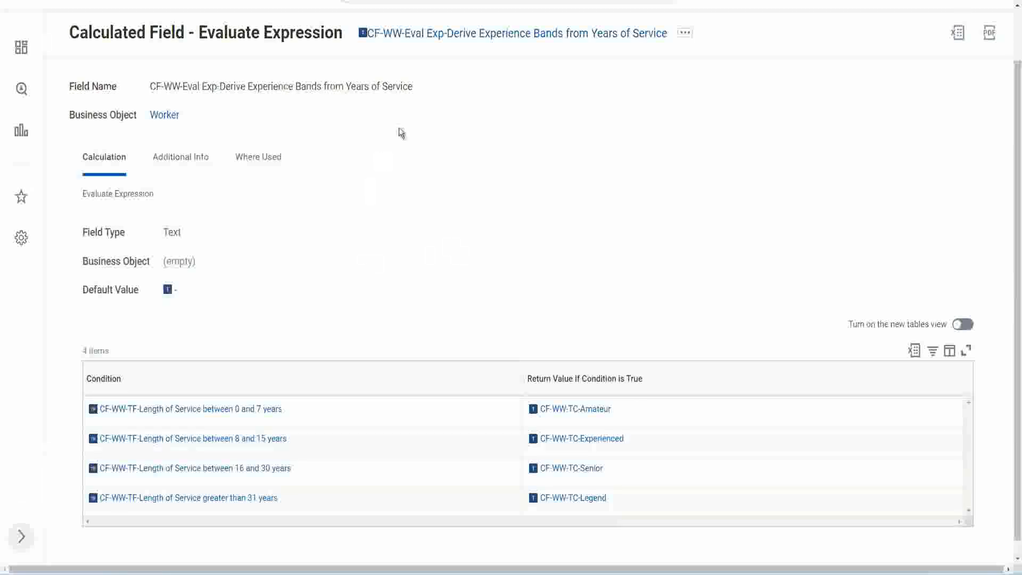
right_click(450, 37)
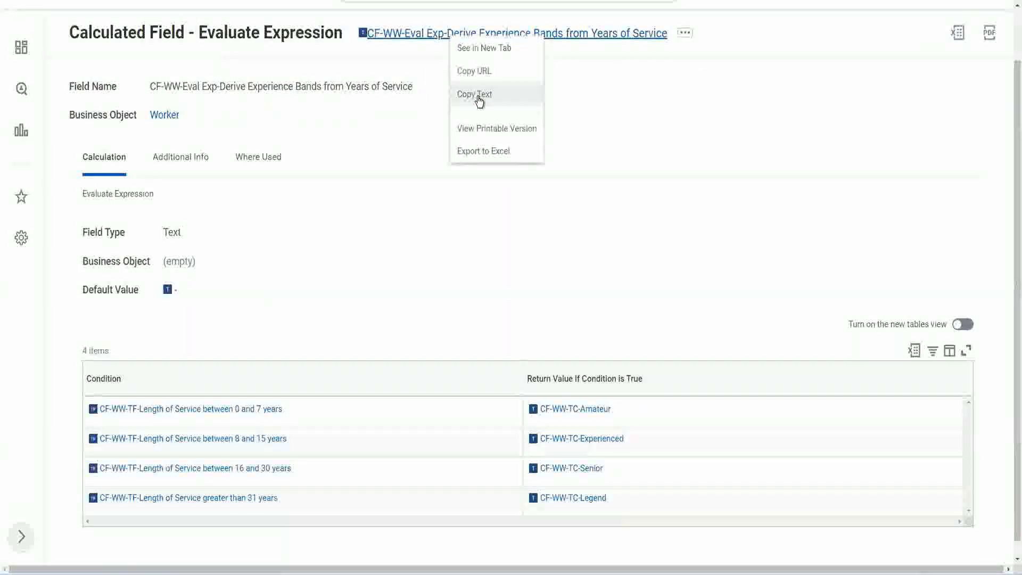
left_click(478, 97)
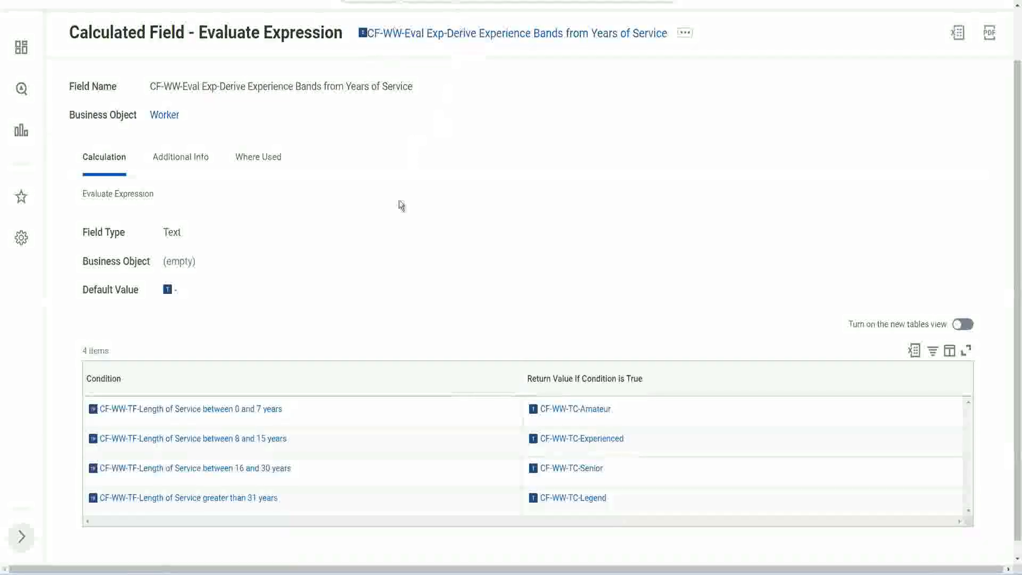
- Return to the custom report definition, search for "create cal field" and open the Create Calculated Field task
scroll(397, 211, "up", 2)
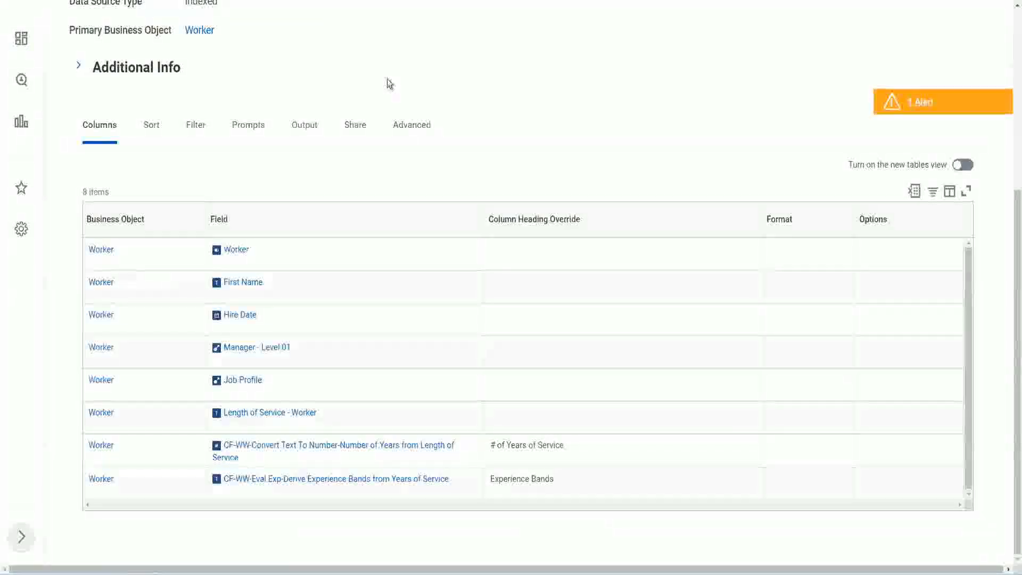
scroll(404, 75, "up", 10)
left_click(414, 64)
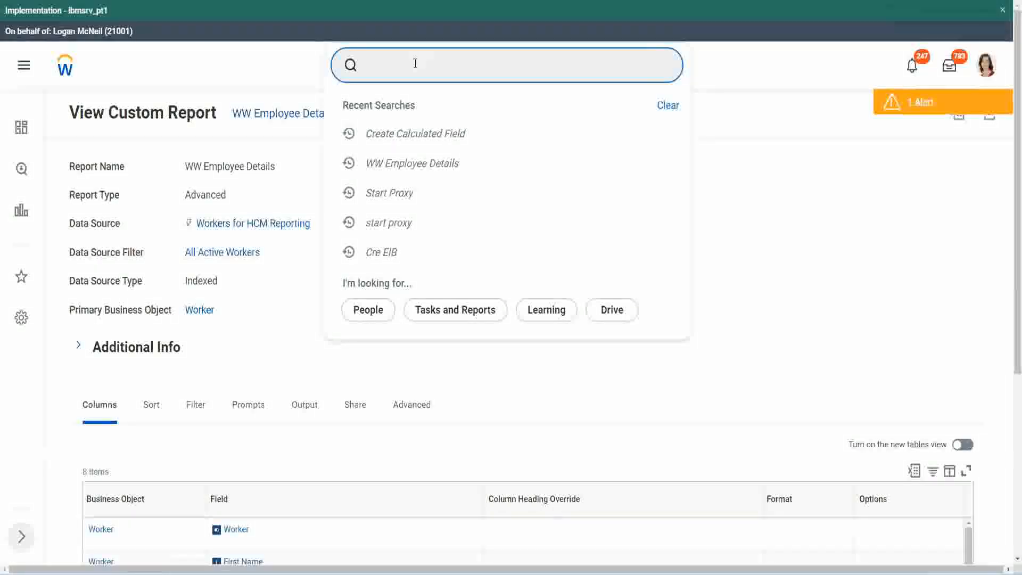
type("create cal field")
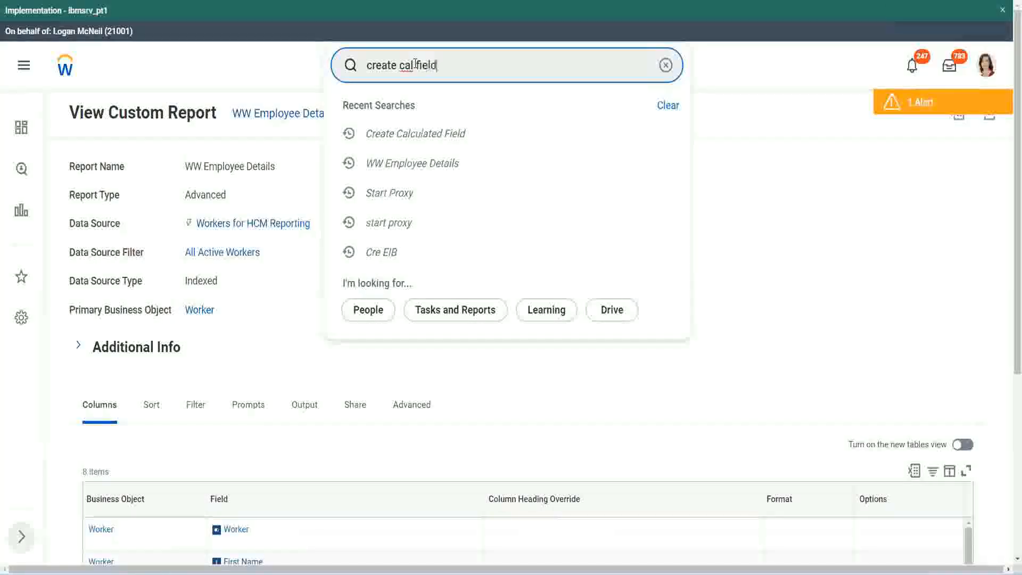
left_click(427, 110)
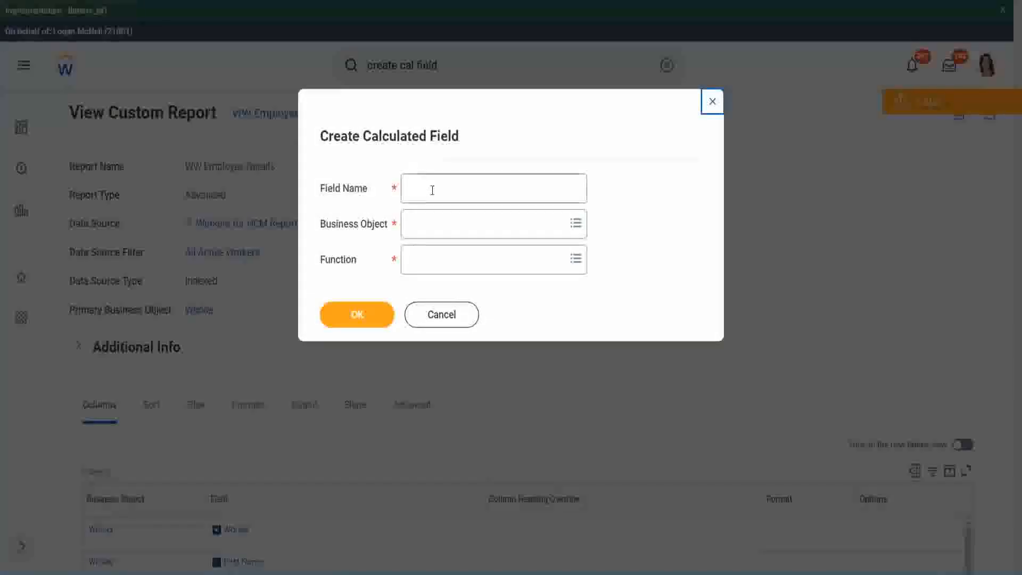
- Paste the copied name CF-WW-Eval Exp-Derive Experience Bands from Years of Service as the new calculated field's name
left_click(432, 190)
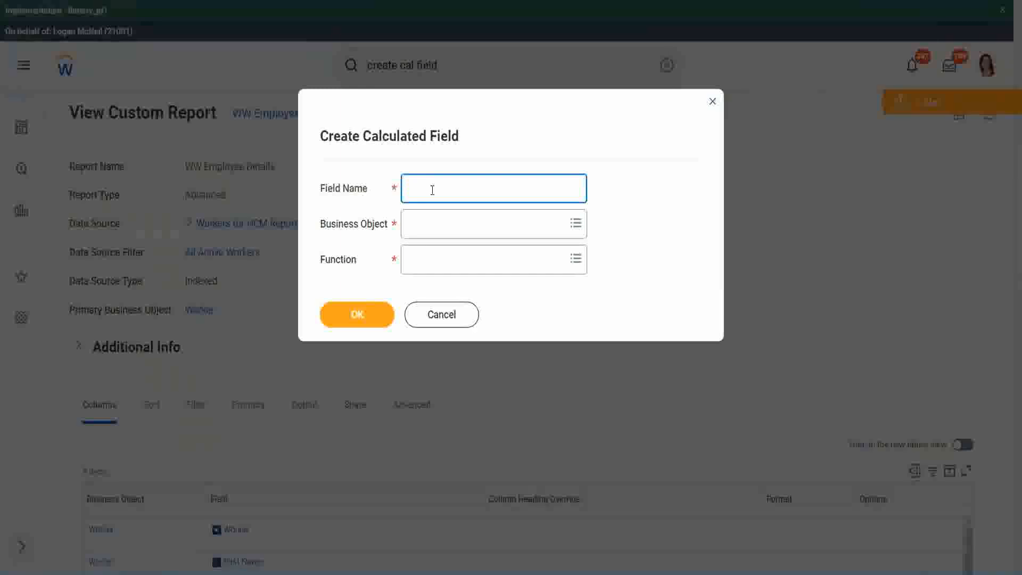
key("ctrl+v")
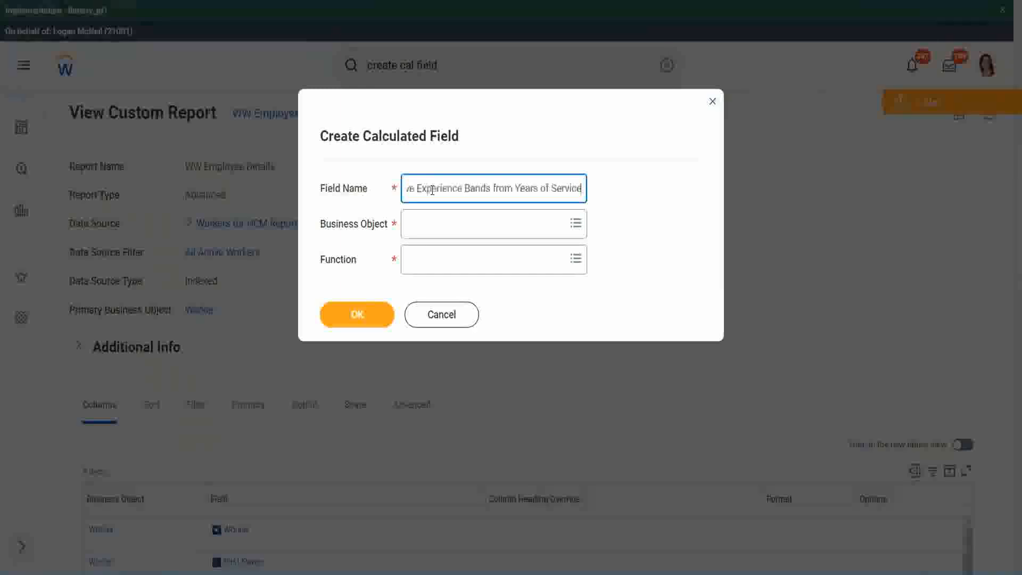
left_click_drag(433, 190, 372, 178)
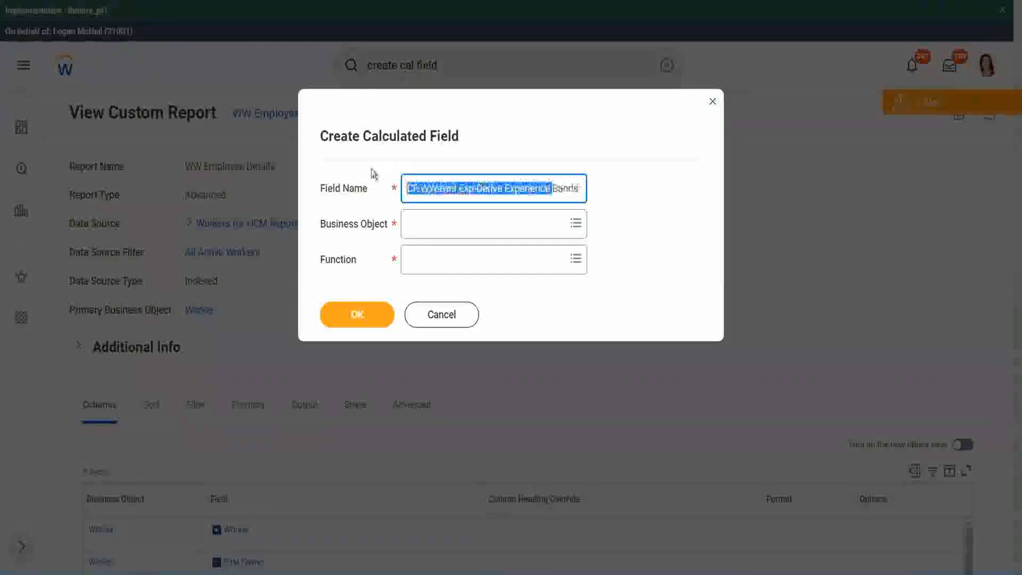
left_click(463, 190)
double_click(466, 189)
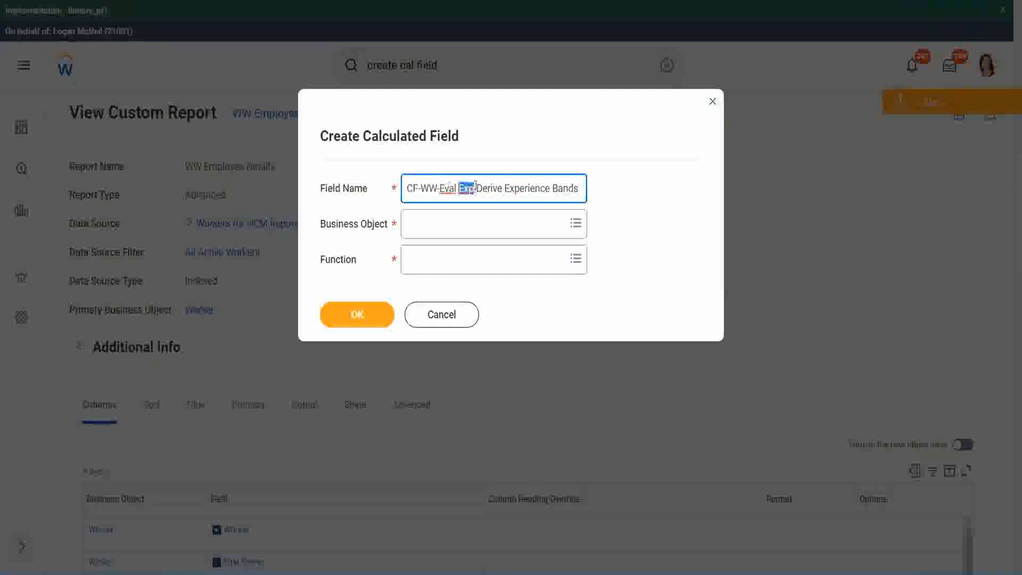
- Insert the word "Bands" after "Eval Exp" in the new field's name, keeping a hyphen before "Derive"
left_click(473, 188)
type("bands-")
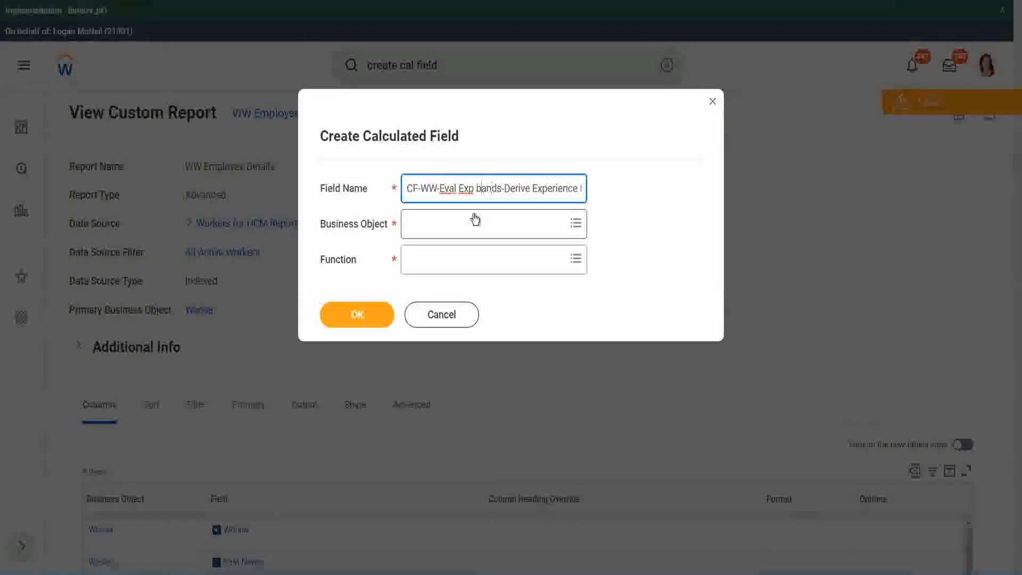
key("Left")
key("Left")
key("Left")
key("Left")
key("BackSpace")
type("B")
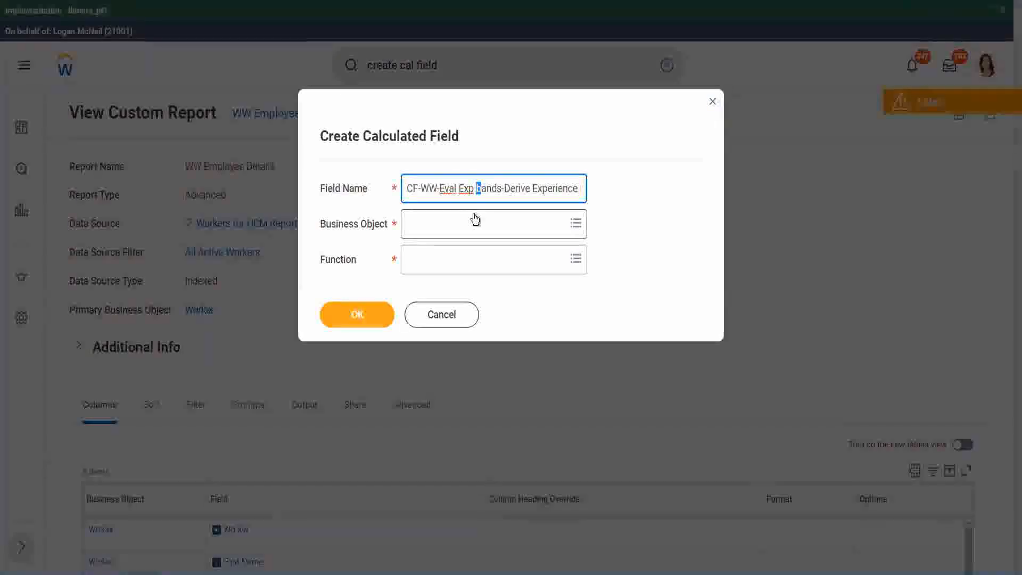
- Capitalise "Bands" after "Eval Exp" and replace "Derive" with "Determine" in the new calculated field's name
key("Right")
key("Right")
key("Right")
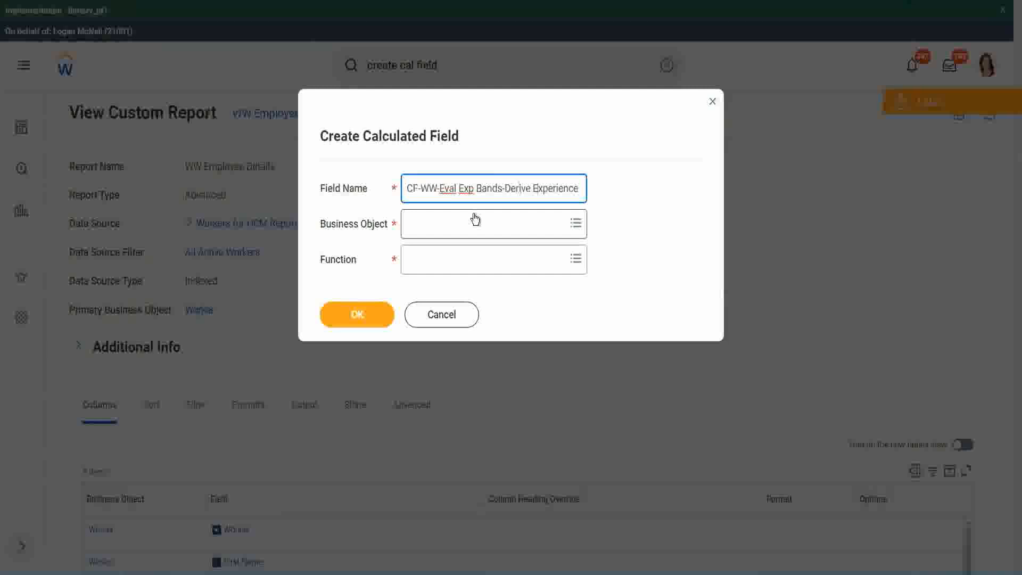
key("End")
type("s from Years of")
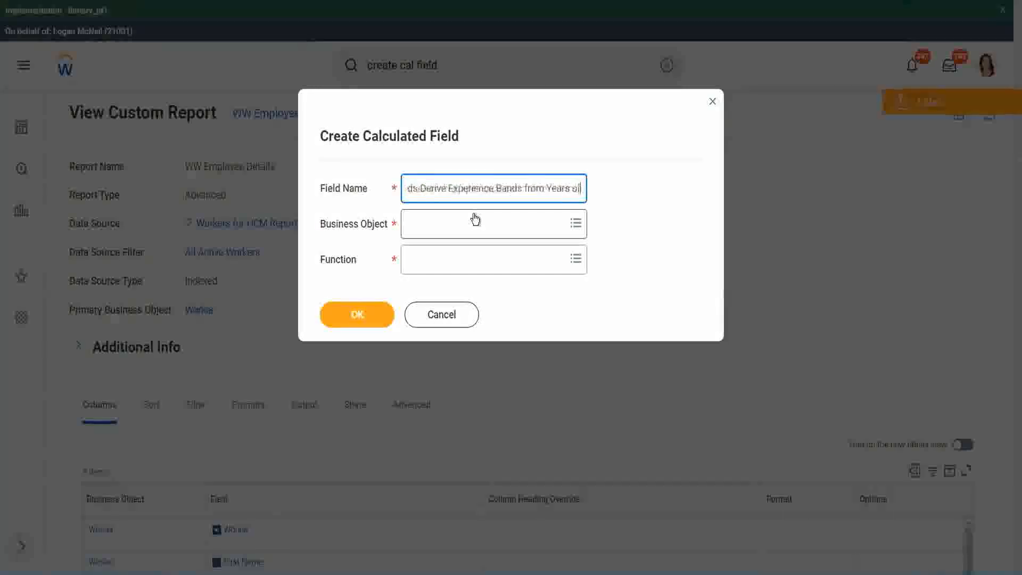
key("Left")
key("Left")
key("Left")
key("Left")
key("Left")
key("Left")
key("Left")
key("Left")
key("Left")
key("Left")
key("Left")
key("Left")
key("Left")
key("Left")
key("Left")
key("Left")
key("Left")
key("Left")
key("Left")
key("Left")
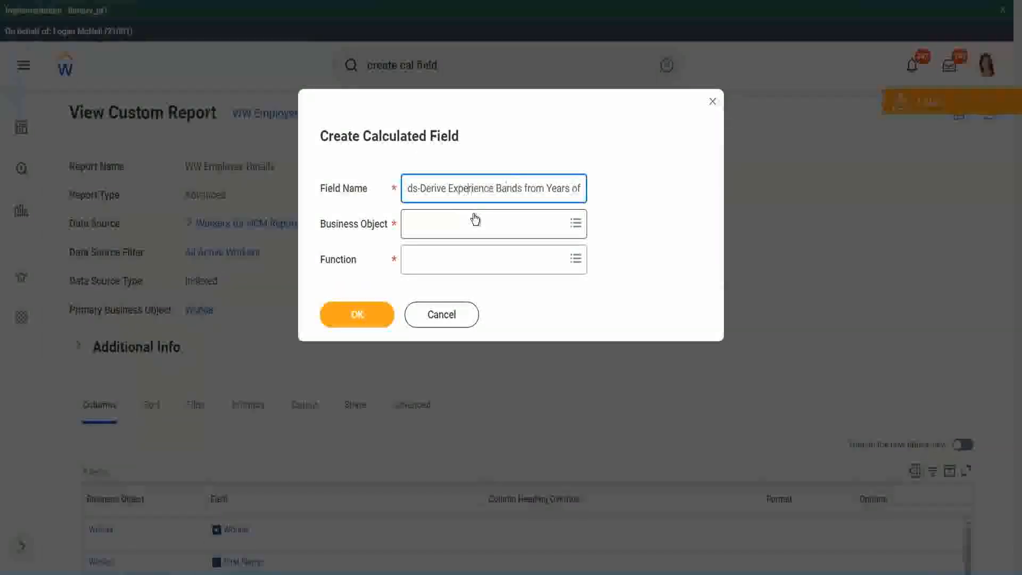
key("shift+Left")
key("shift+Left")
key("shift+Left")
key("shift+Left")
key("shift+Left")
key("shift+Left")
type("Determine")
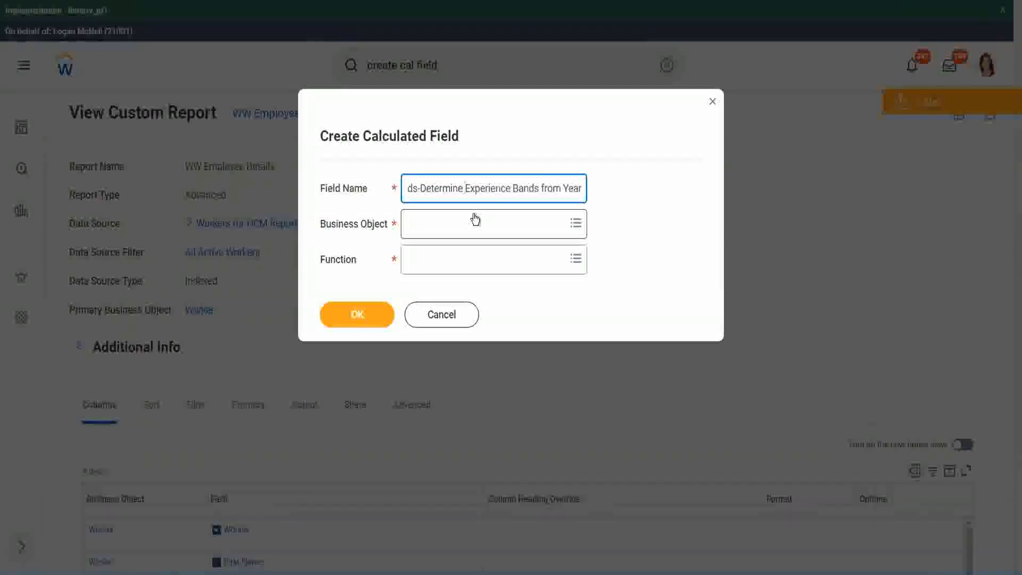
key("Right")
key("Right")
key("Right")
key("Right")
key("Right")
key("Right")
key("Right")
key("Right")
key("Right")
key("Right")
key("Right")
key("Right")
key("Right")
key("Right")
key("Right")
key("Right")
key("Right")
key("Right")
key("Right")
key("Right")
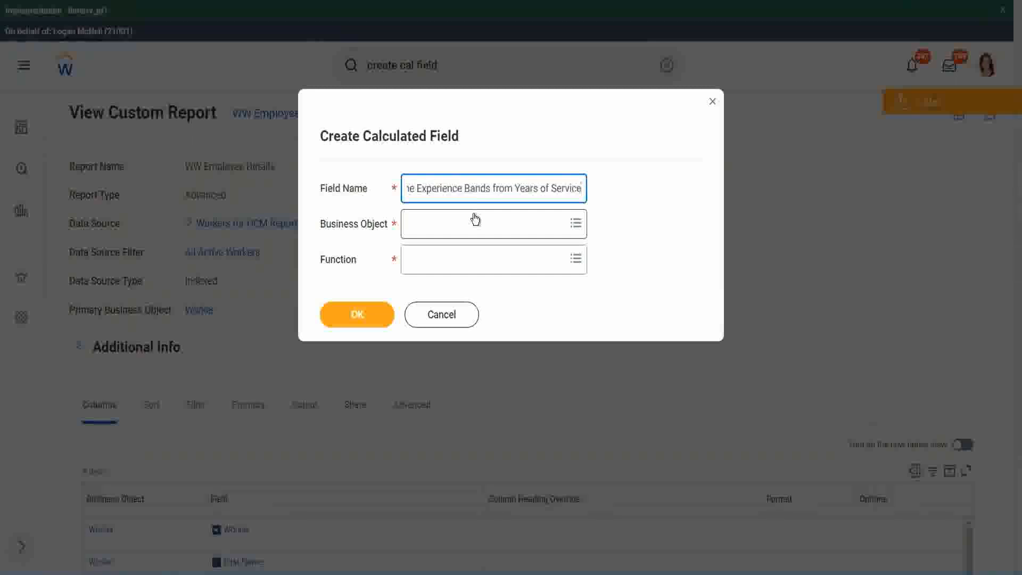
- Set the new field's business object to Worker and its function to Evaluate Expression Band
left_click(454, 224)
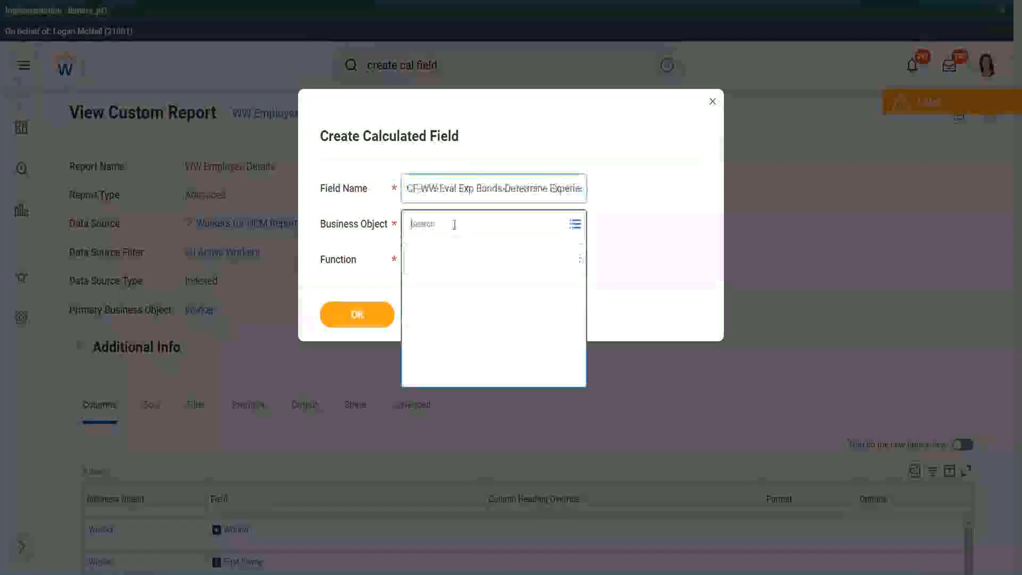
type("worker")
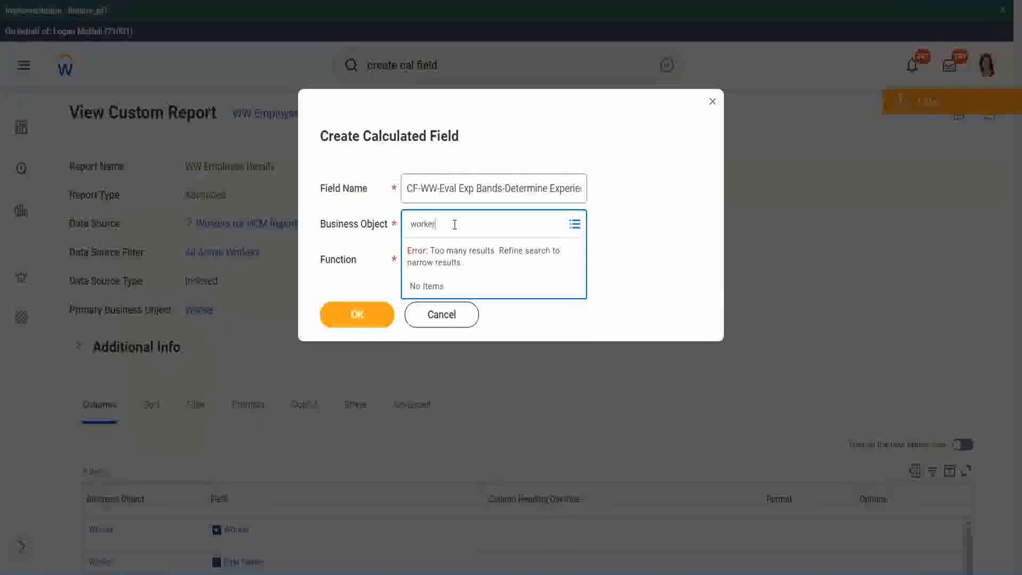
key("Return")
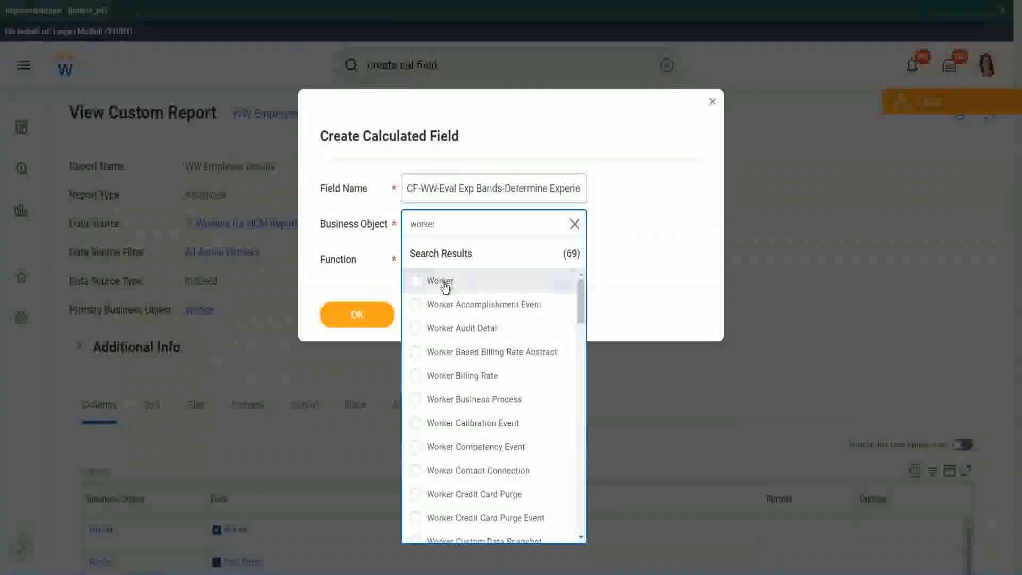
left_click(415, 280)
left_click(432, 257)
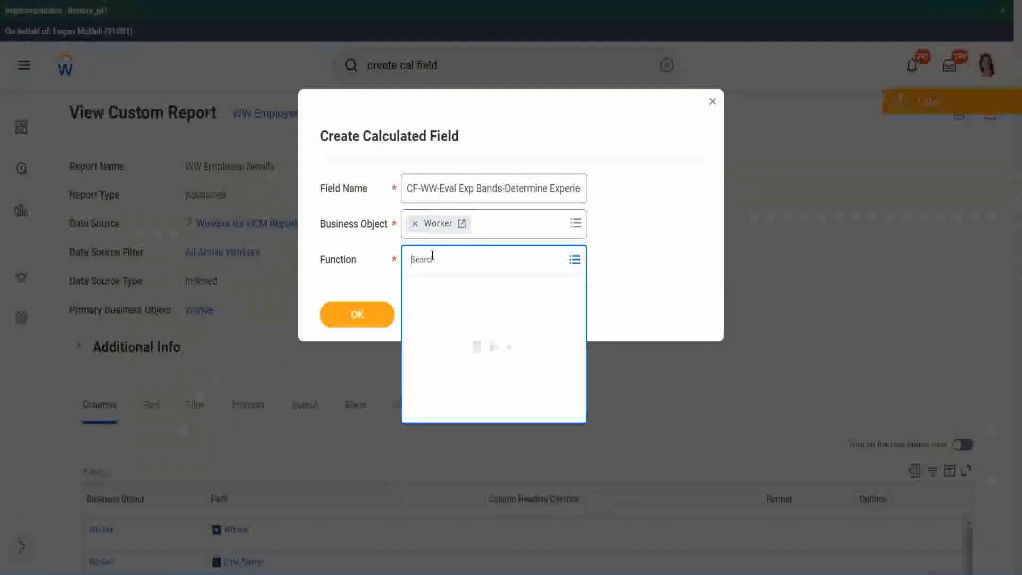
type("eval exp")
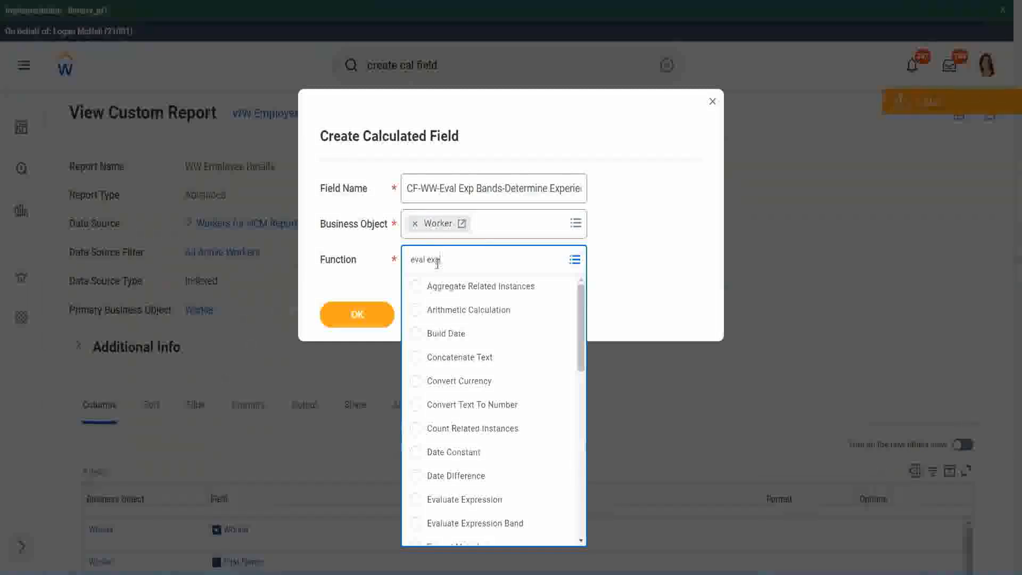
key("Return")
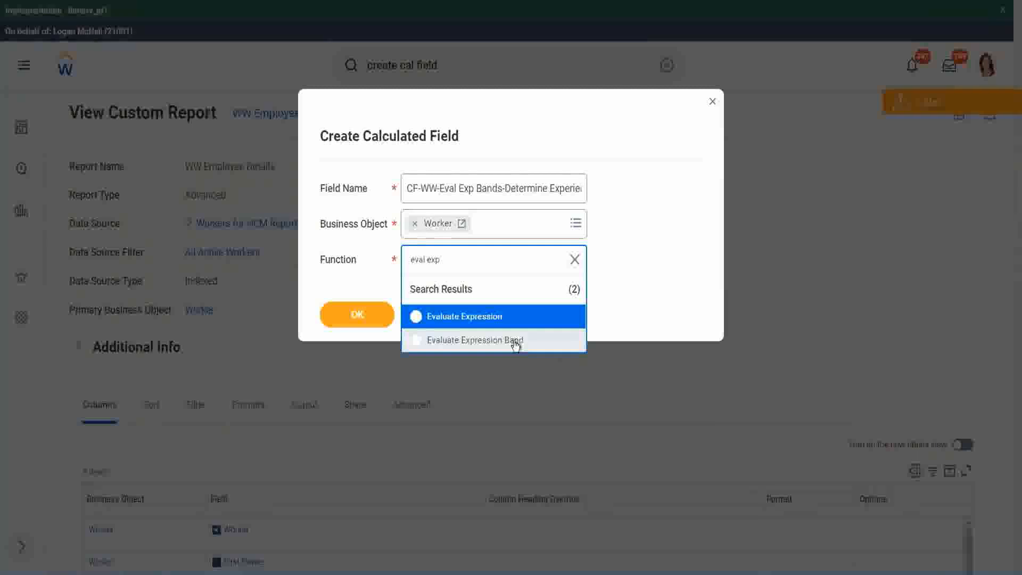
left_click(515, 345)
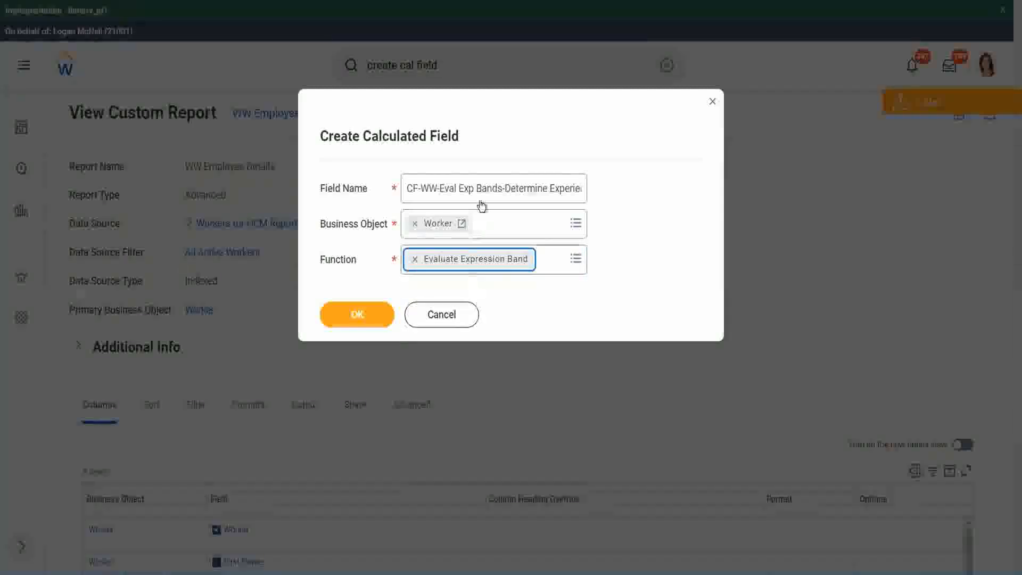
- Change "Eval Exp Bands" to "Eval Exp Band" in the field name and proceed to the calculation definition
left_click(500, 187)
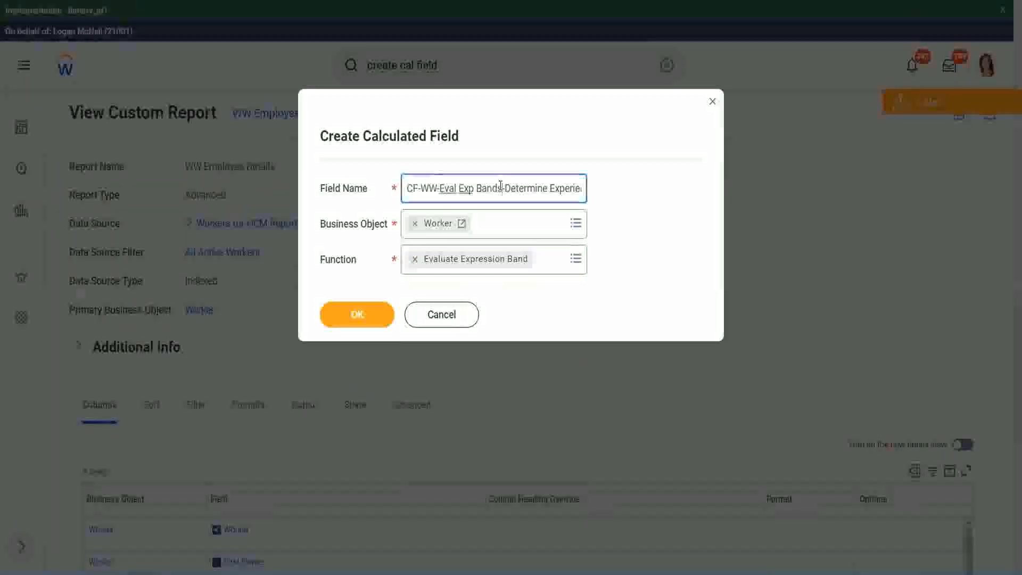
key("BackSpace")
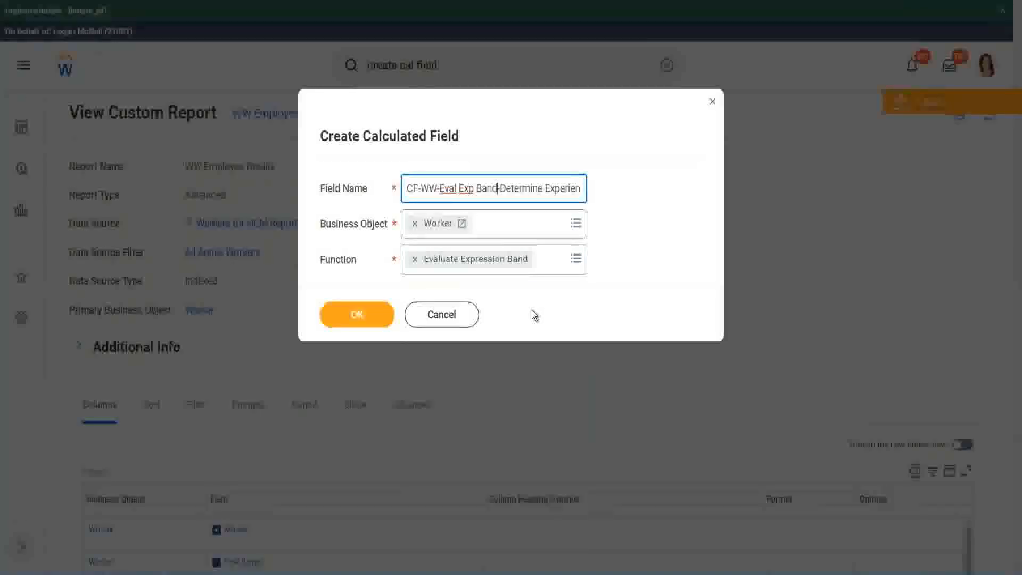
left_click(360, 316)
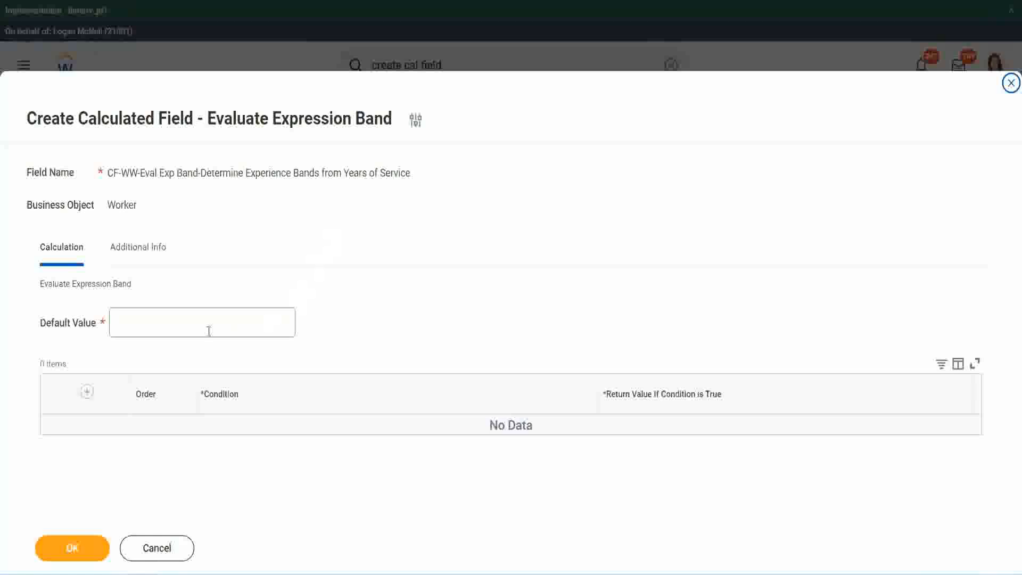
- Set the default value to "-" and add the first condition row
left_click(148, 328)
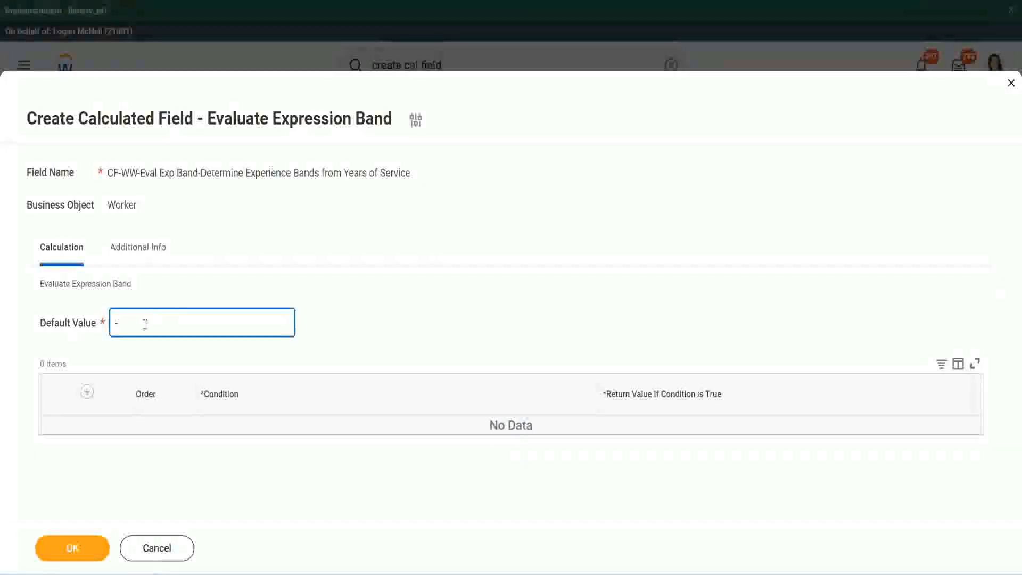
left_click(86, 393)
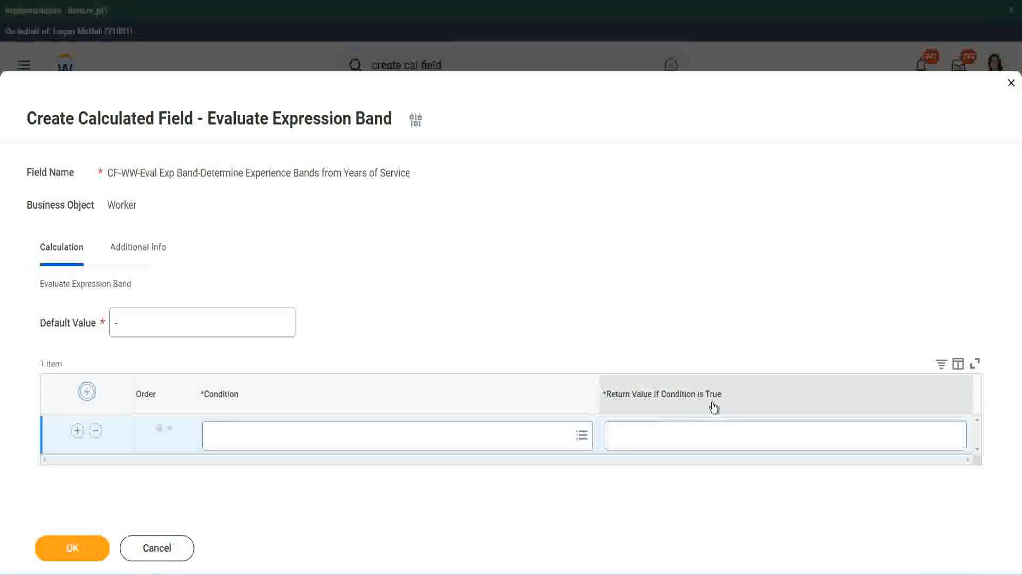
left_click(666, 435)
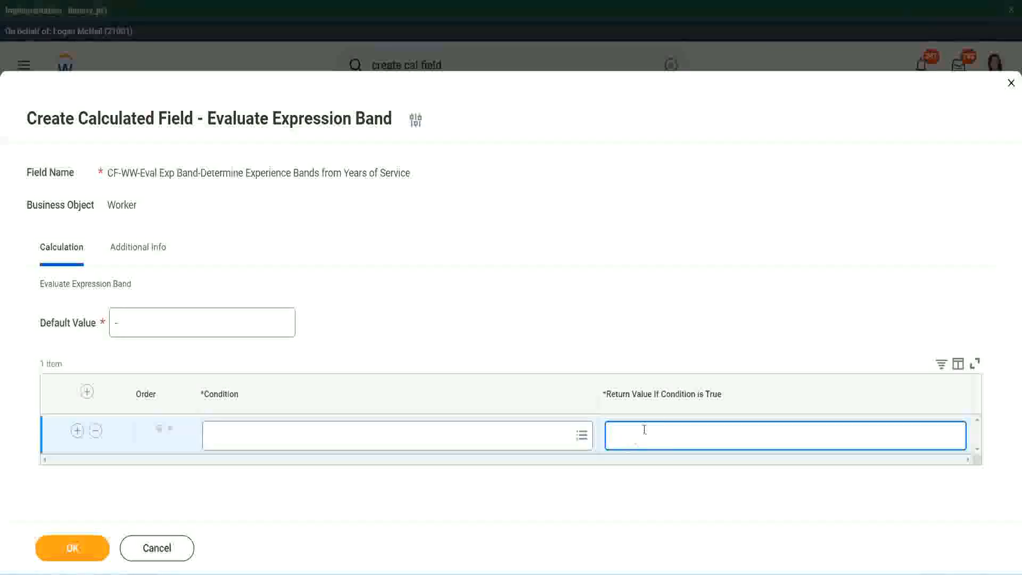
type("adkjdjaidjaijdiaj")
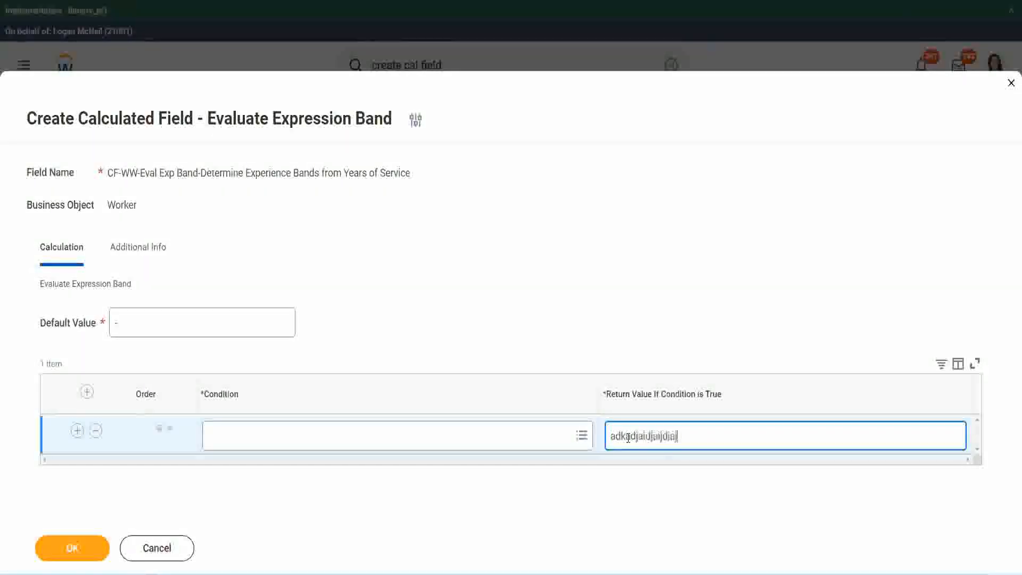
key("BackSpace")
key("BackSpace")
key("BackSpace")
key("BackSpace")
key("BackSpace")
key("BackSpace")
key("BackSpace")
key("BackSpace")
key("BackSpace")
key("BackSpace")
key("BackSpace")
key("BackSpace")
key("BackSpace")
key("BackSpace")
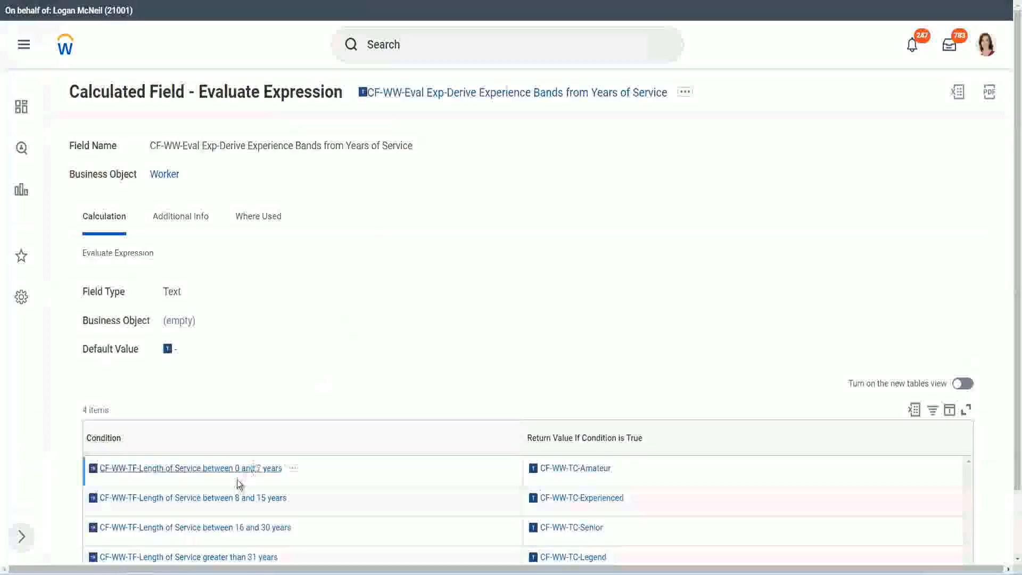
- Copy CF-WW-TF-Length of Service between 0 and 7 years from the existing calculated field into the first row's condition, with return value Amateur
right_click(236, 476)
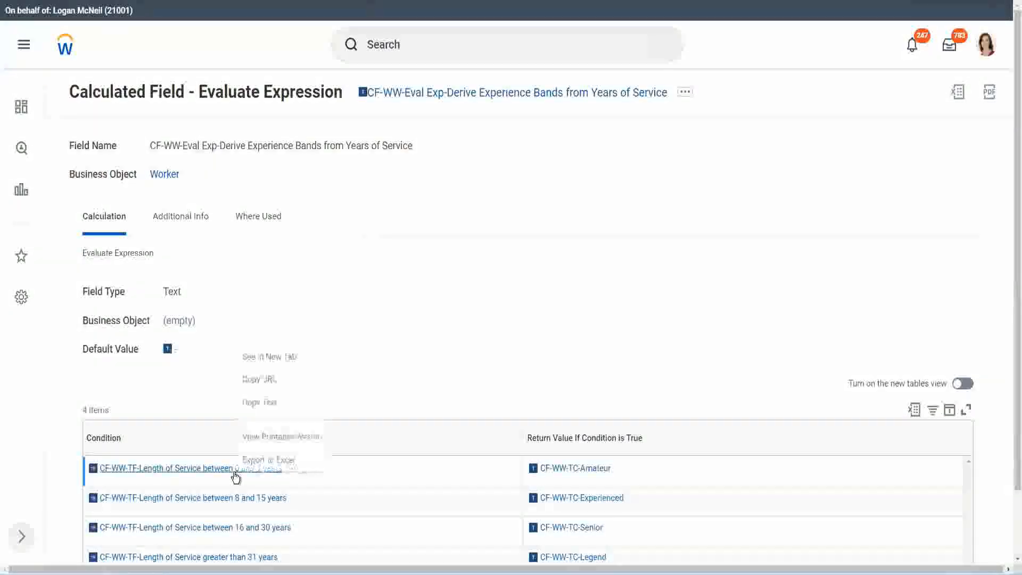
left_click(279, 403)
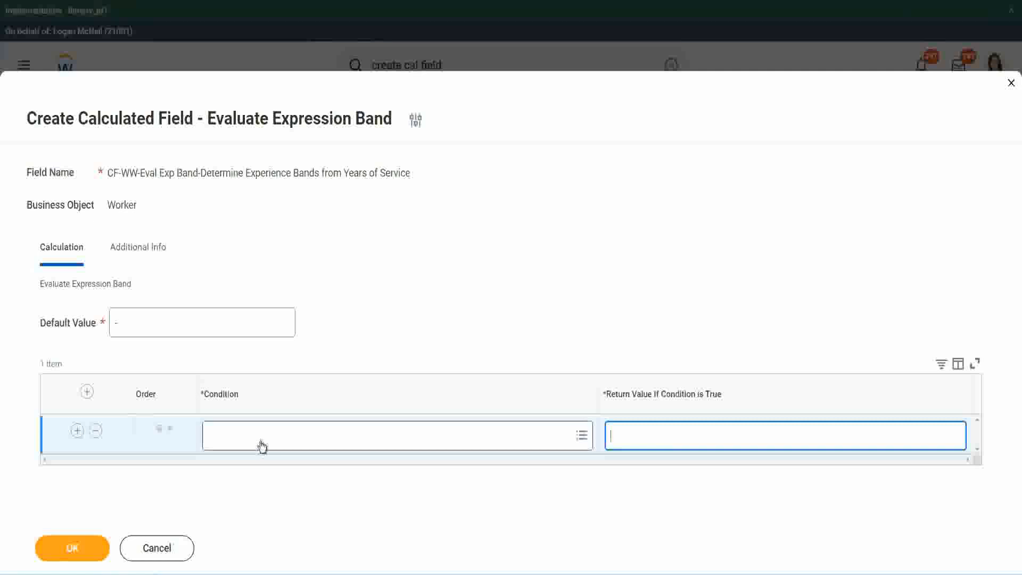
left_click(258, 442)
key("ctrl+v")
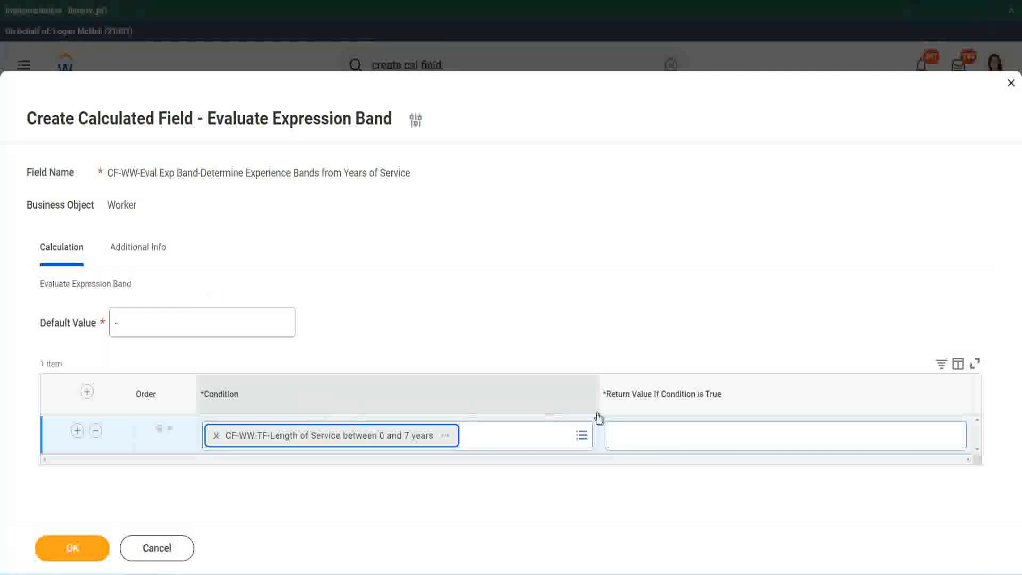
left_click(646, 426)
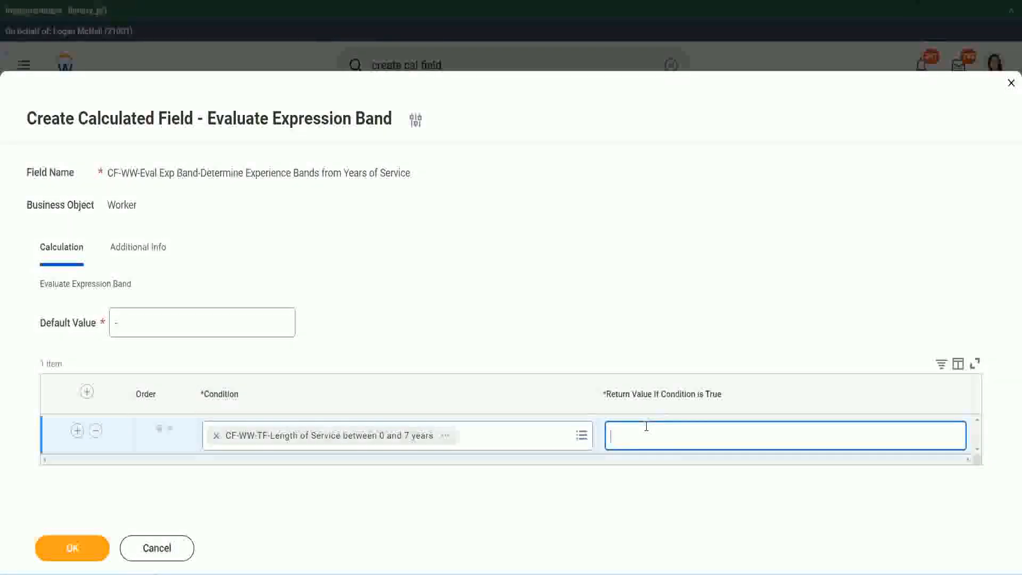
type("Amateur")
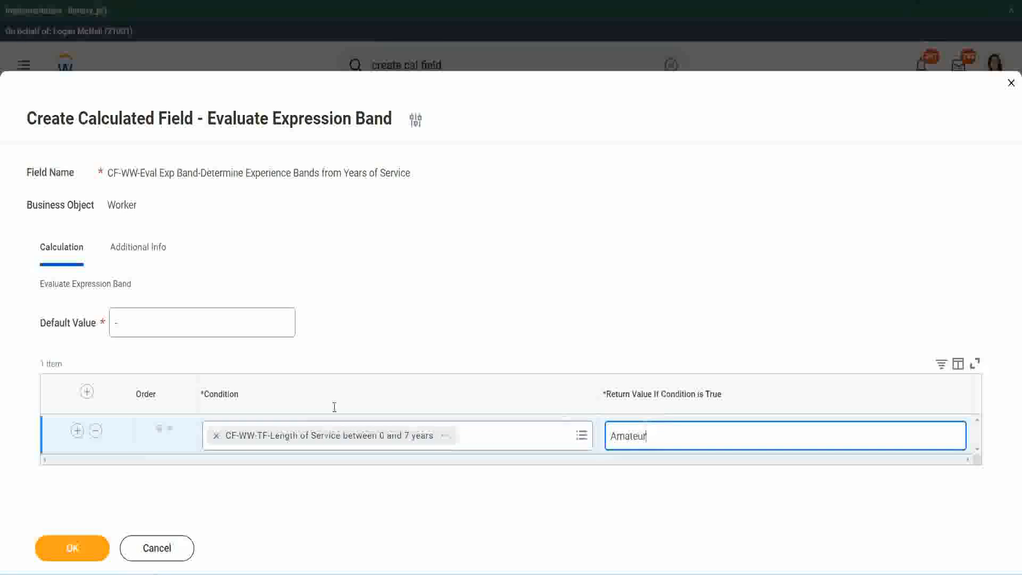
- Add three more empty condition rows below the Amateur row
left_click(77, 430)
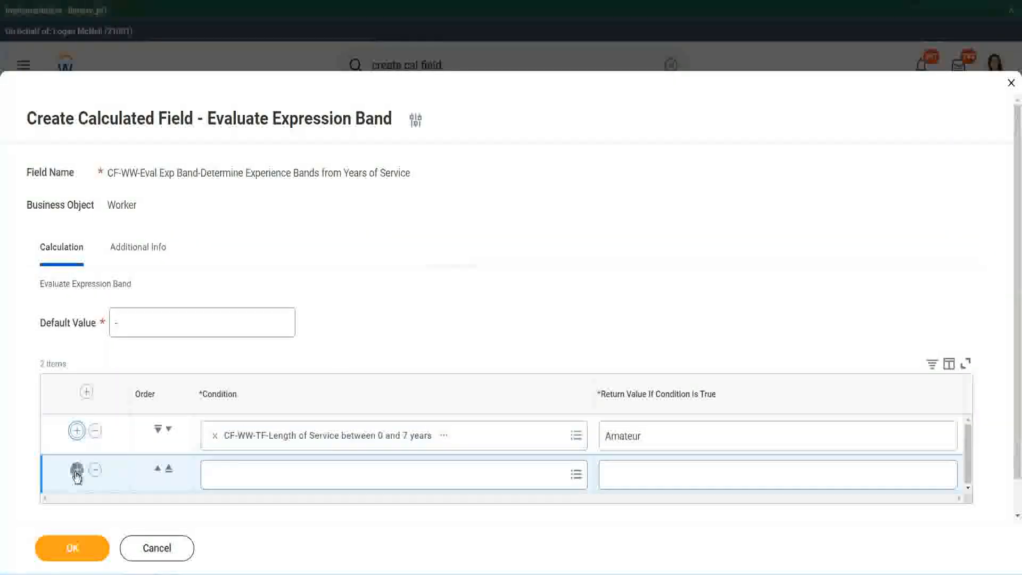
left_click(76, 470)
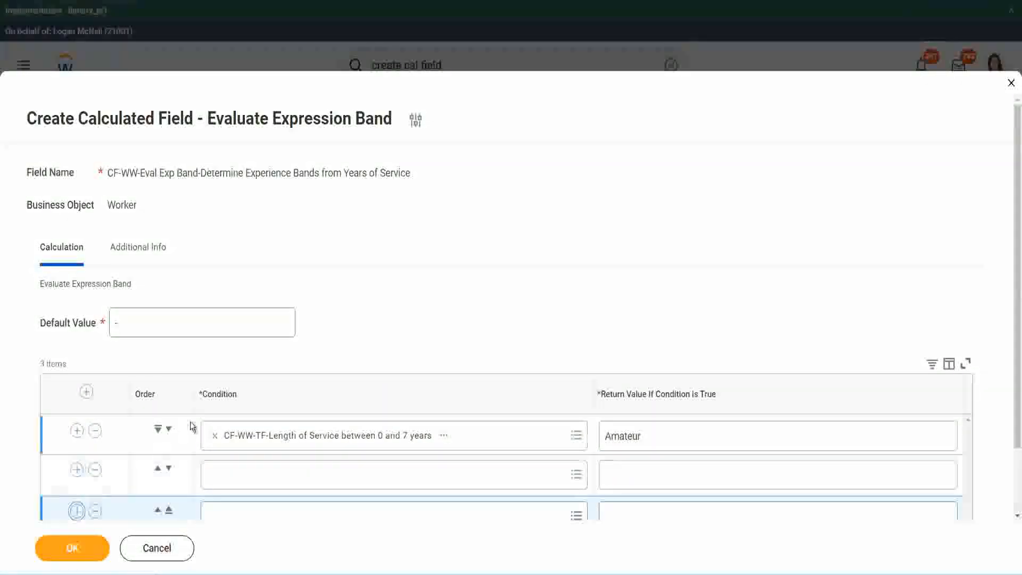
scroll(192, 427, "down", 1)
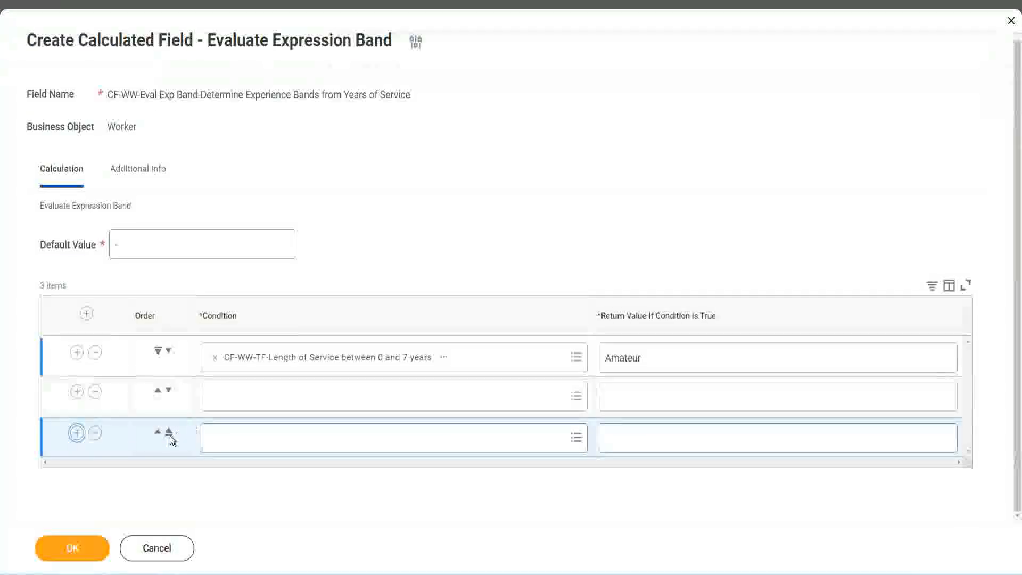
left_click(77, 433)
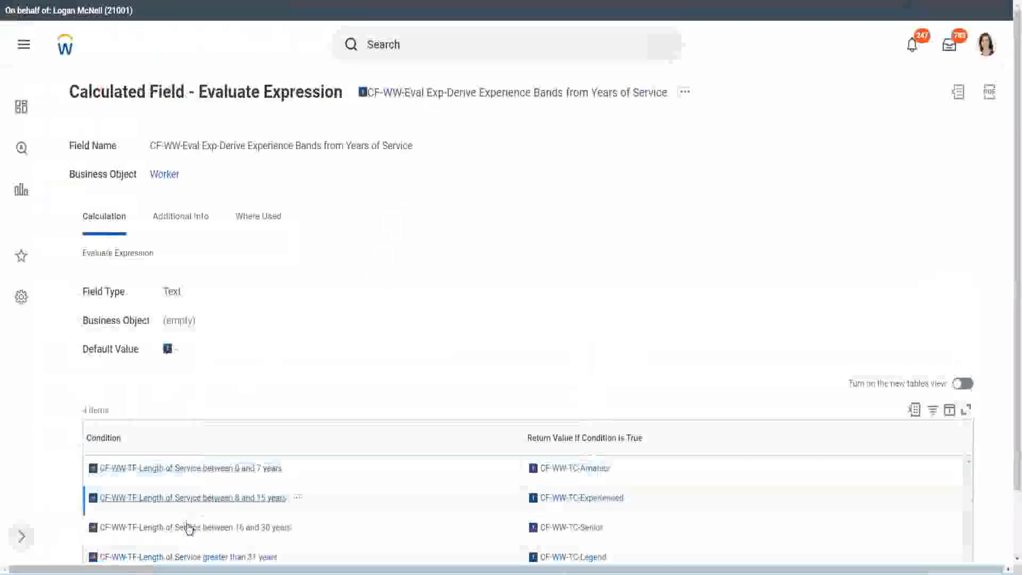
- Copy CF-WW-TF-Length of Service between 16 and 30 years into the second row's condition and move that row down to third place
right_click(188, 527)
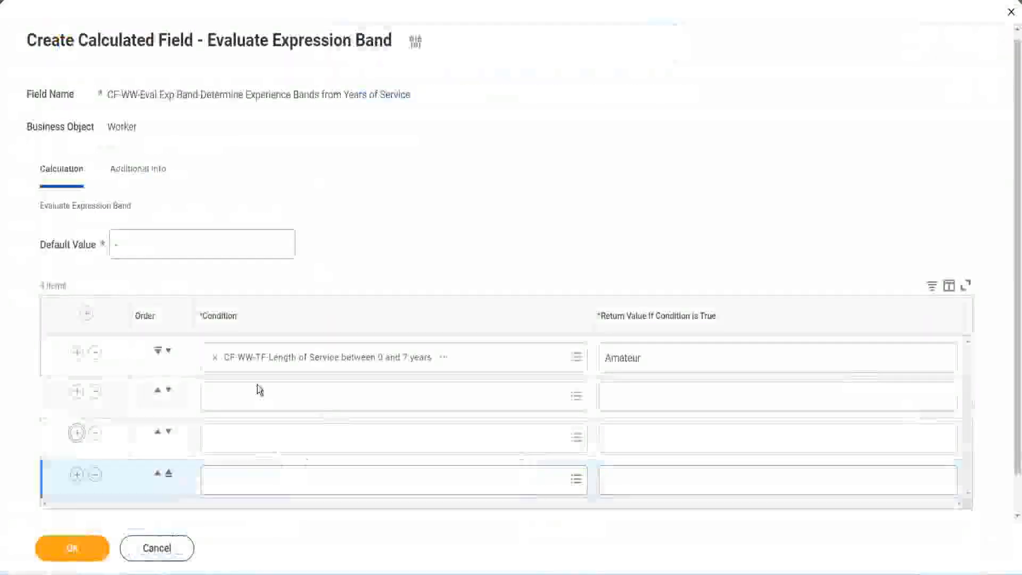
left_click(259, 392)
key("ctrl+v")
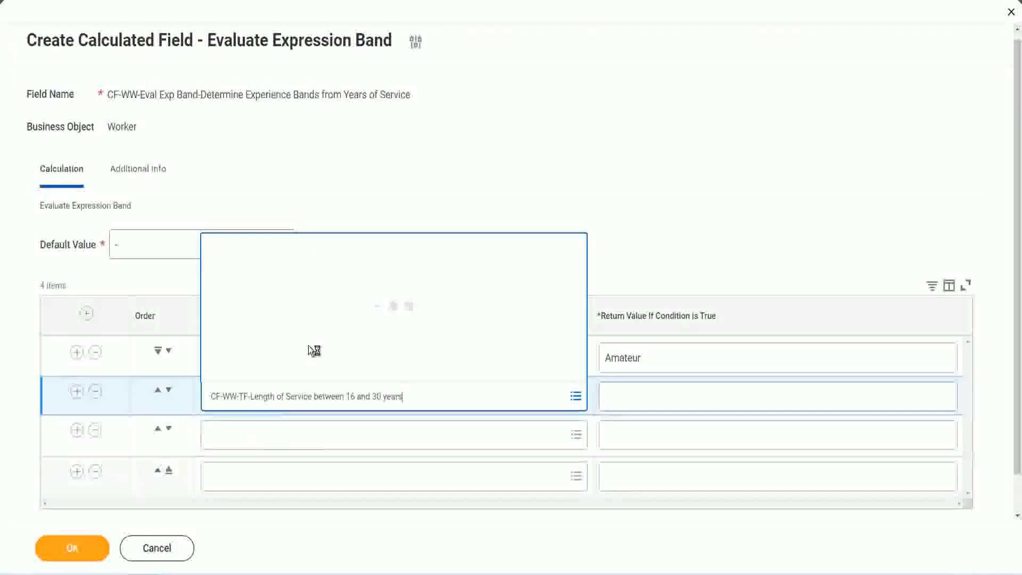
left_click(168, 391)
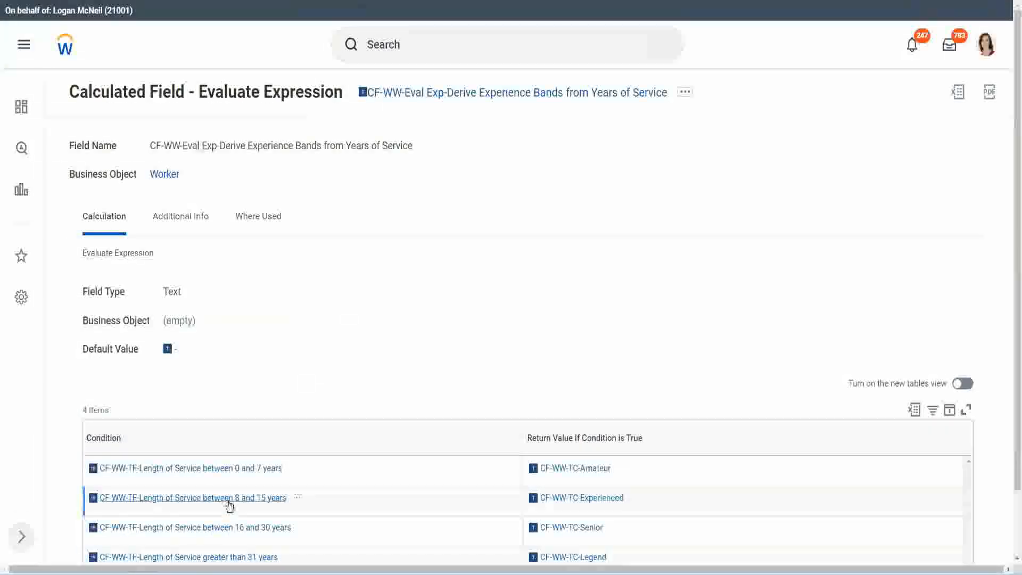
- Copy CF-WW-TF-Length of Service between 8 and 15 years from the existing calculated field into the empty second row's condition
right_click(229, 504)
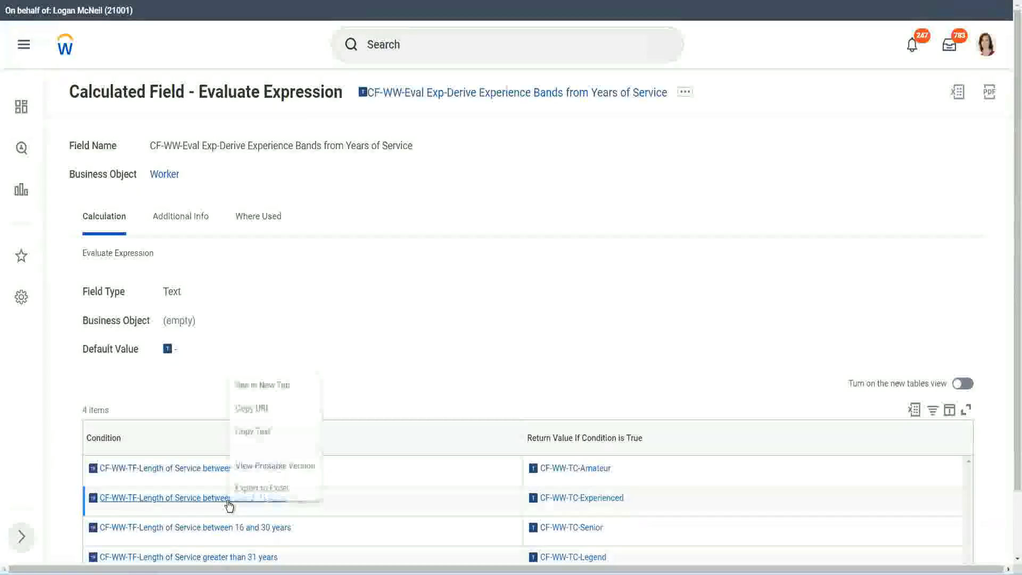
left_click(260, 434)
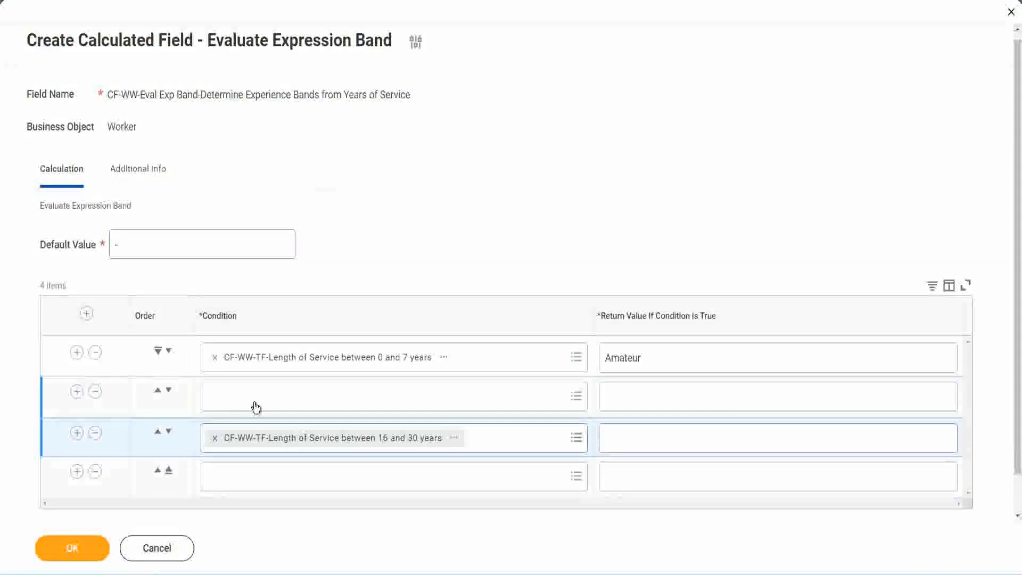
left_click(256, 407)
key("ctrl+v")
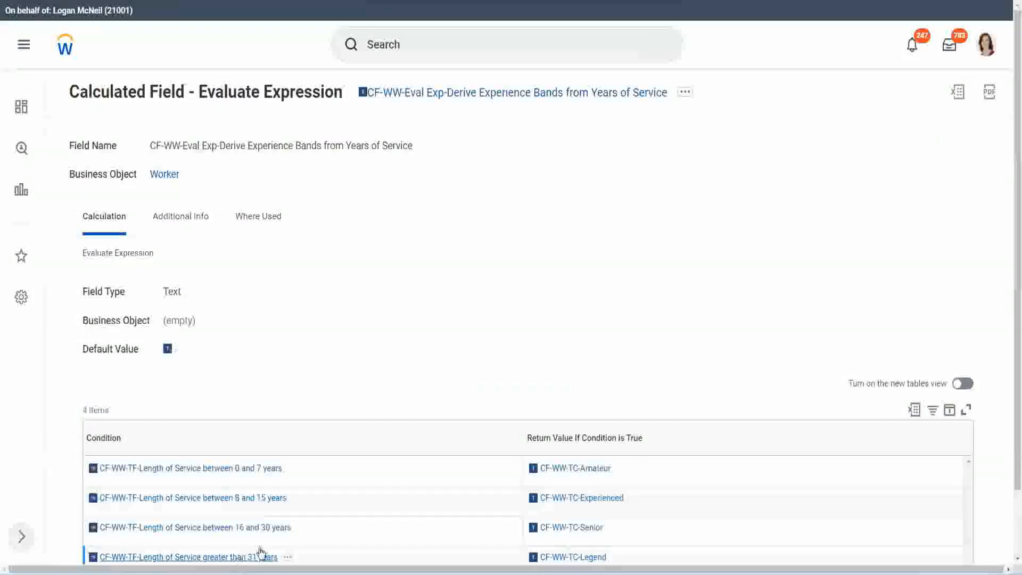
- Copy CF-WW-TF-Length of Service greater than 31 years from the existing calculated field into the fourth row's condition
right_click(261, 554)
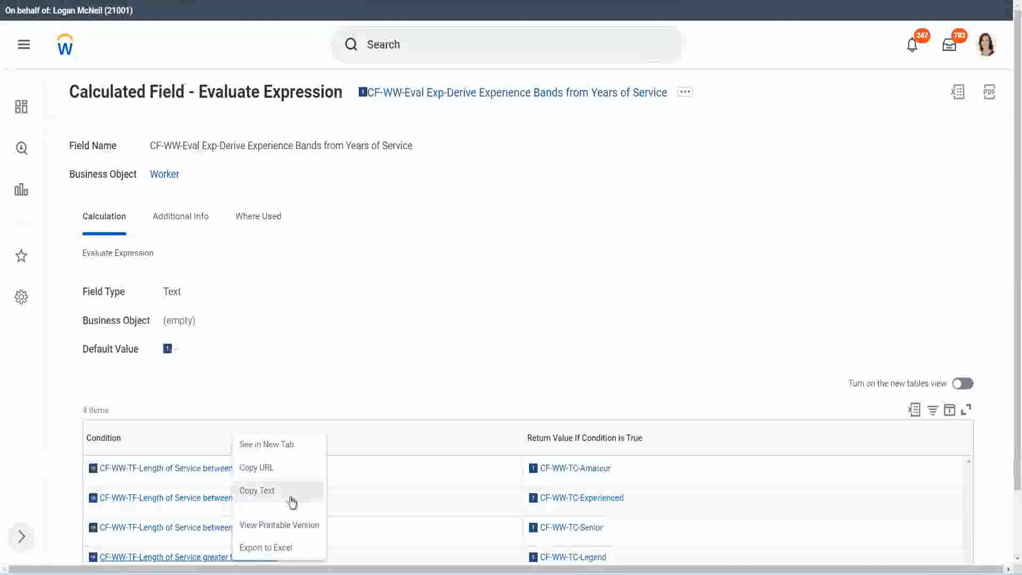
left_click(292, 490)
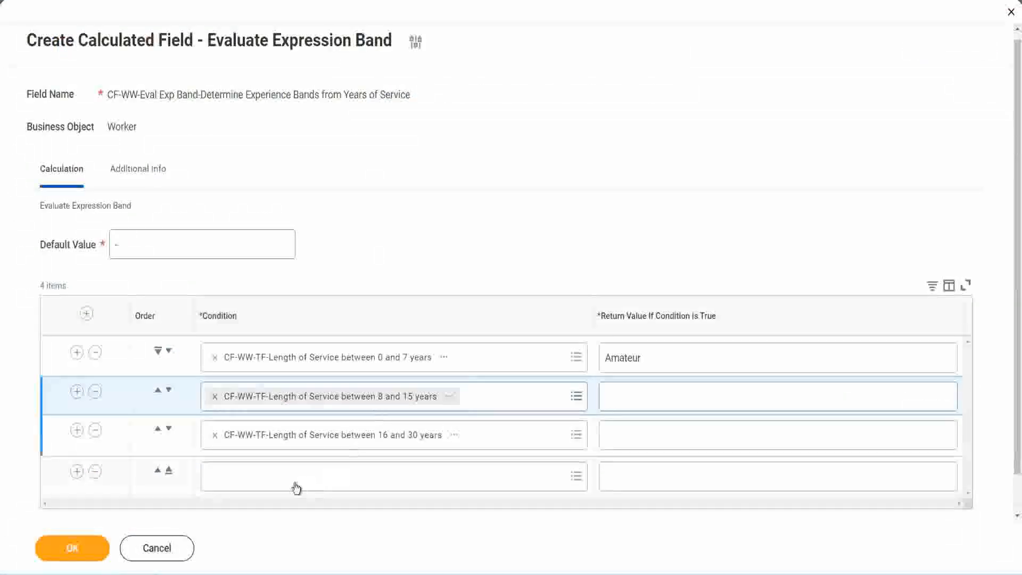
left_click(294, 471)
key("ctrl+v")
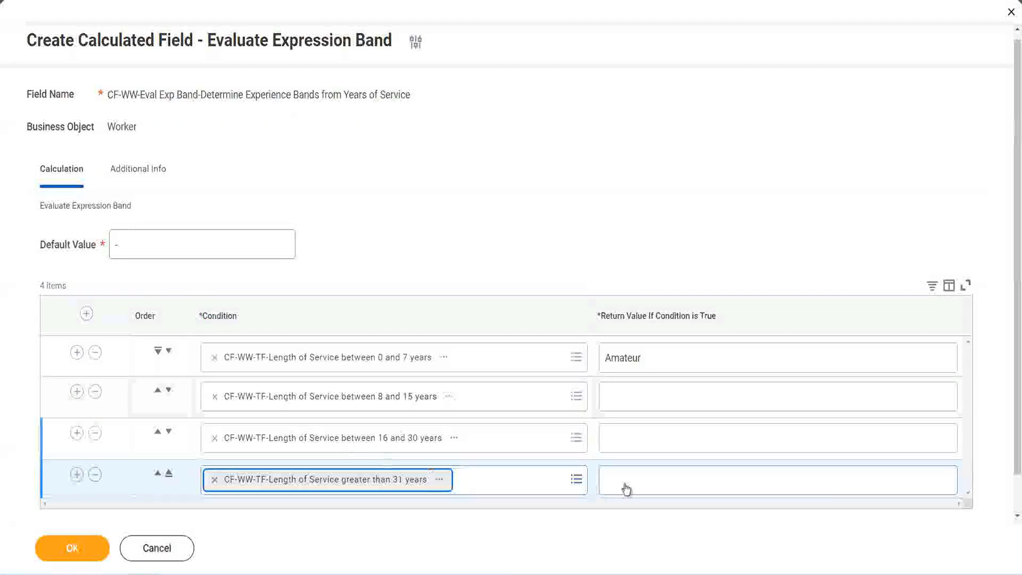
- Set the return values to Legend for the fourth row, Senior for the third and Experienced for the second, and save the calculated field
left_click(668, 479)
type("Le")
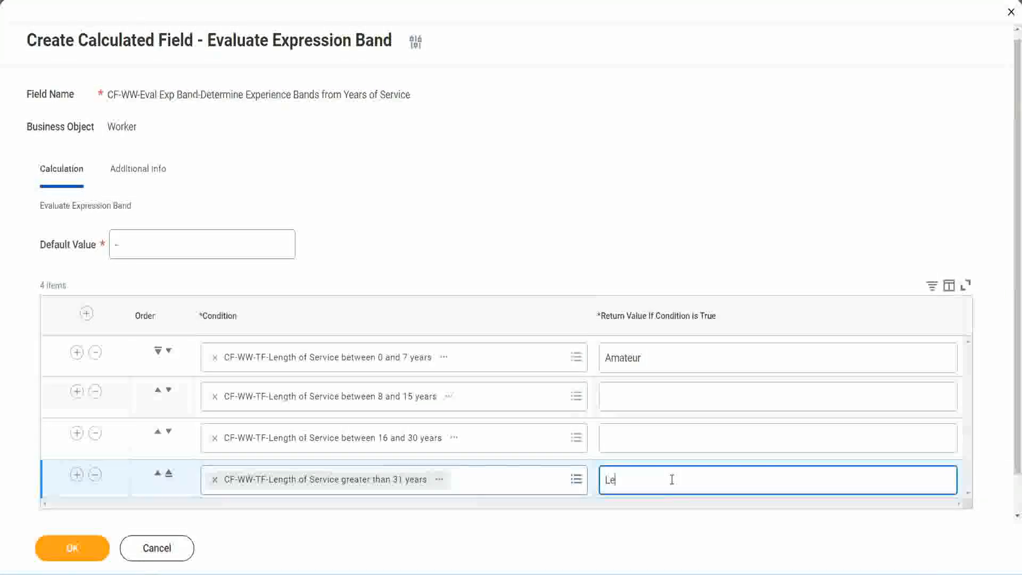
type("gend")
left_click(628, 437)
type("Senior")
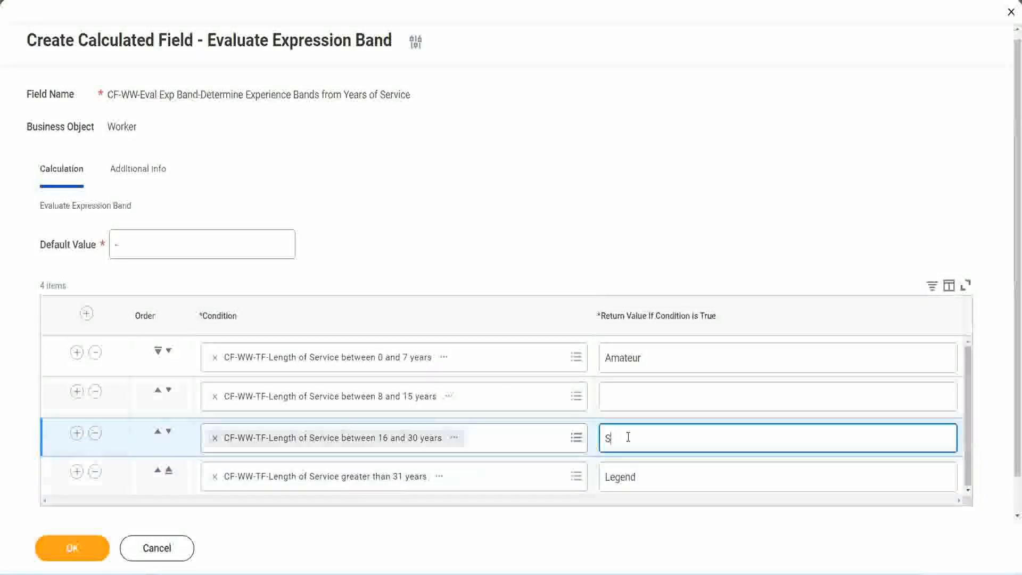
left_click(644, 398)
type("Ex")
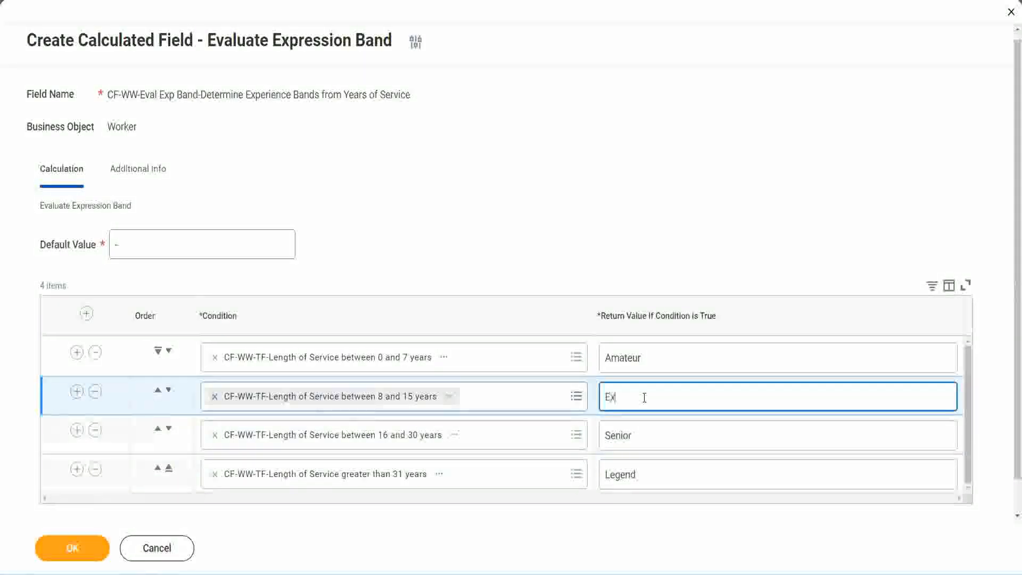
type("perienced")
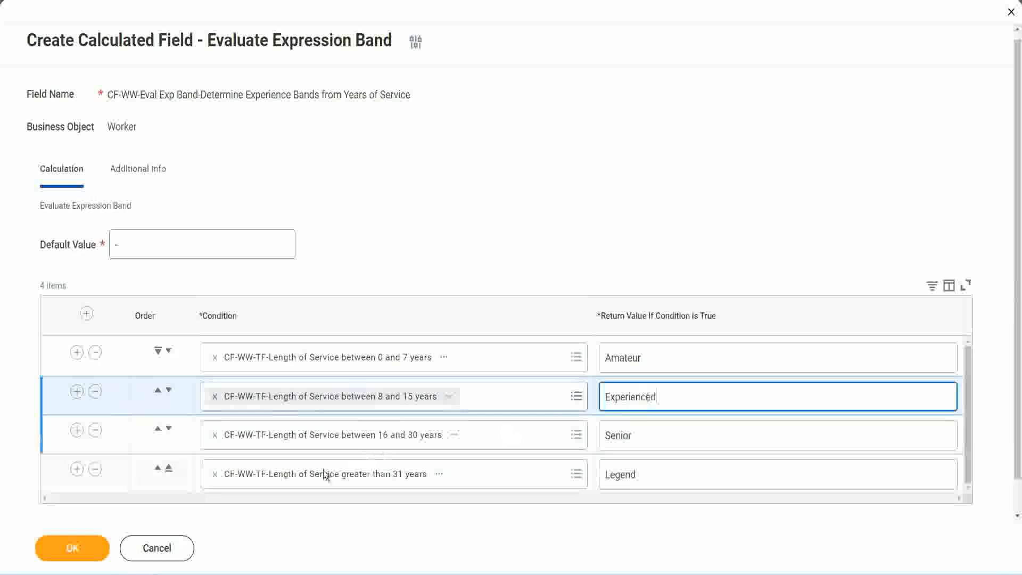
left_click(91, 548)
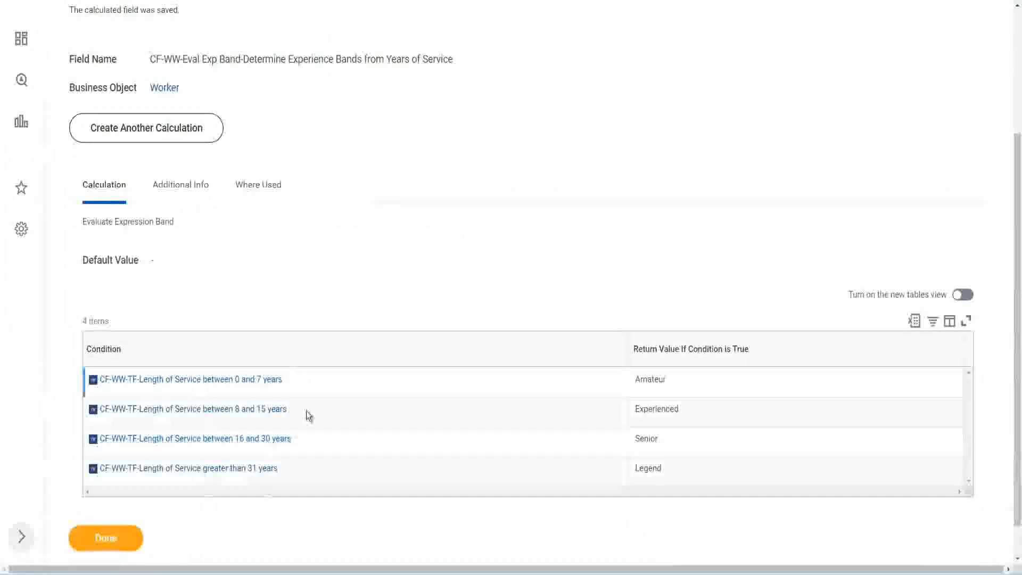
- Examine the saved Evaluate Expression Band field's conditions and return values, and copy the field's name
double_click(654, 377)
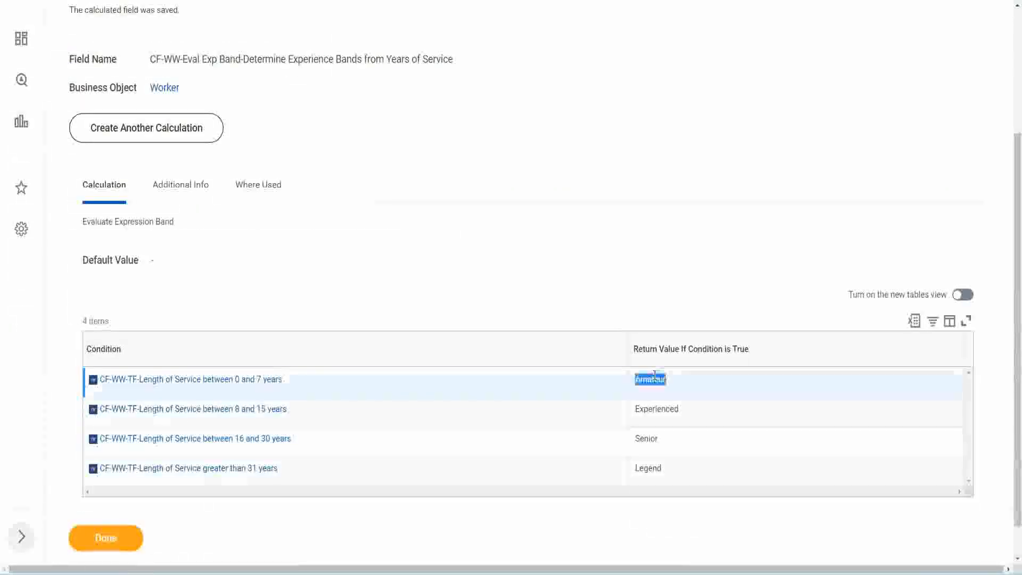
double_click(647, 409)
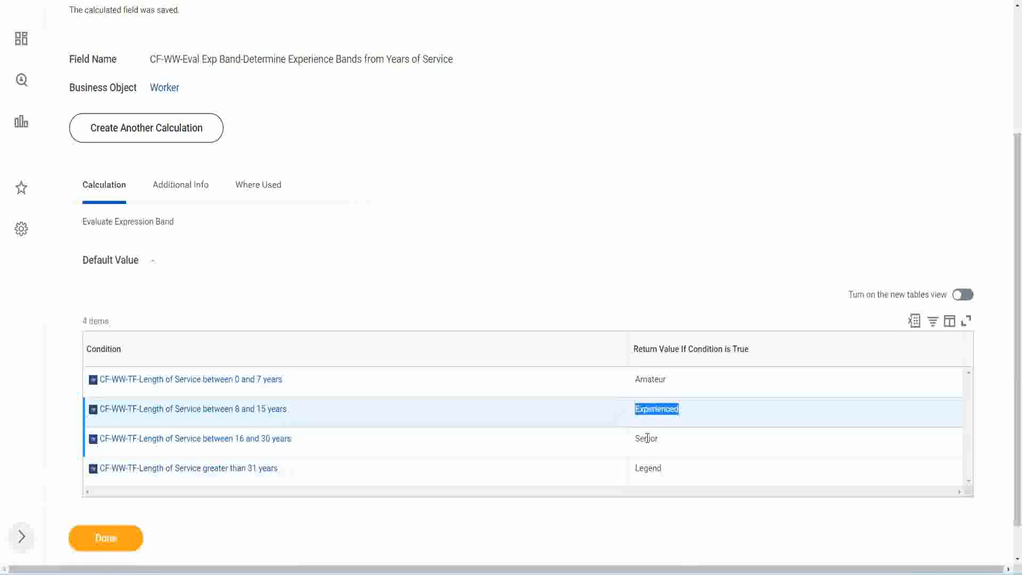
double_click(647, 437)
left_click(652, 471)
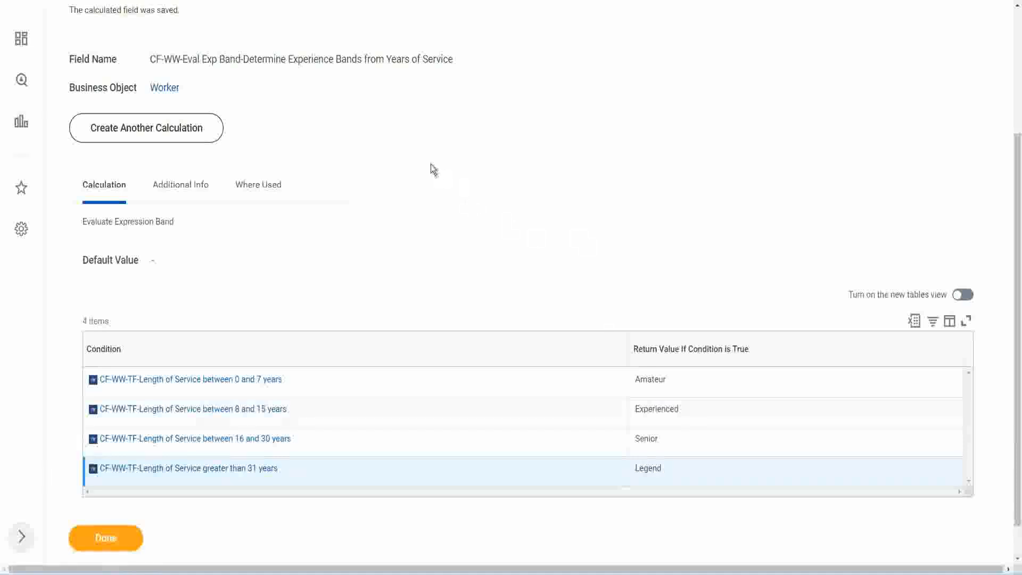
scroll(432, 169, "up", 4)
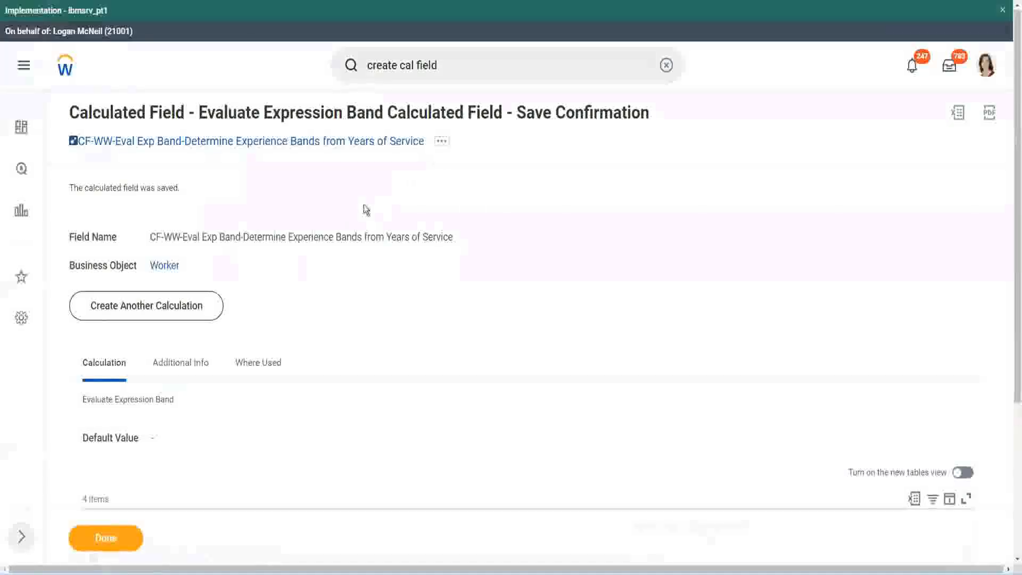
right_click(335, 170)
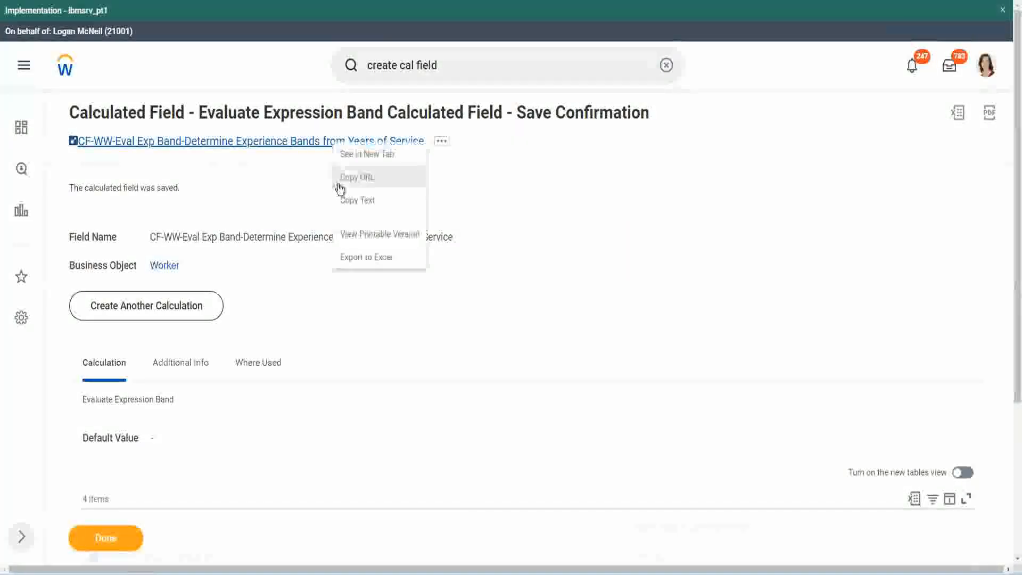
left_click(344, 200)
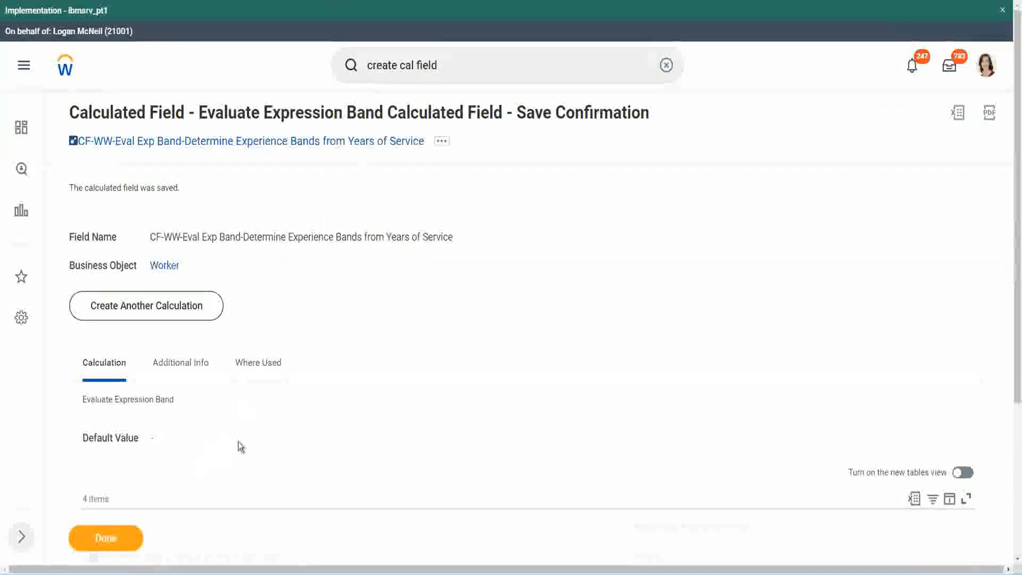
scroll(339, 413, "down", 3)
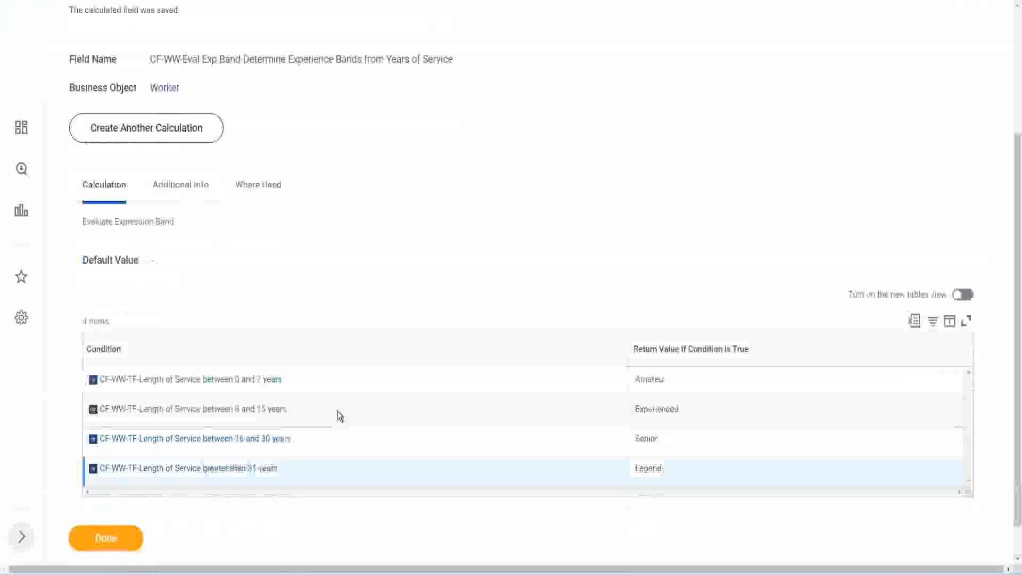
scroll(337, 412, "down", 1)
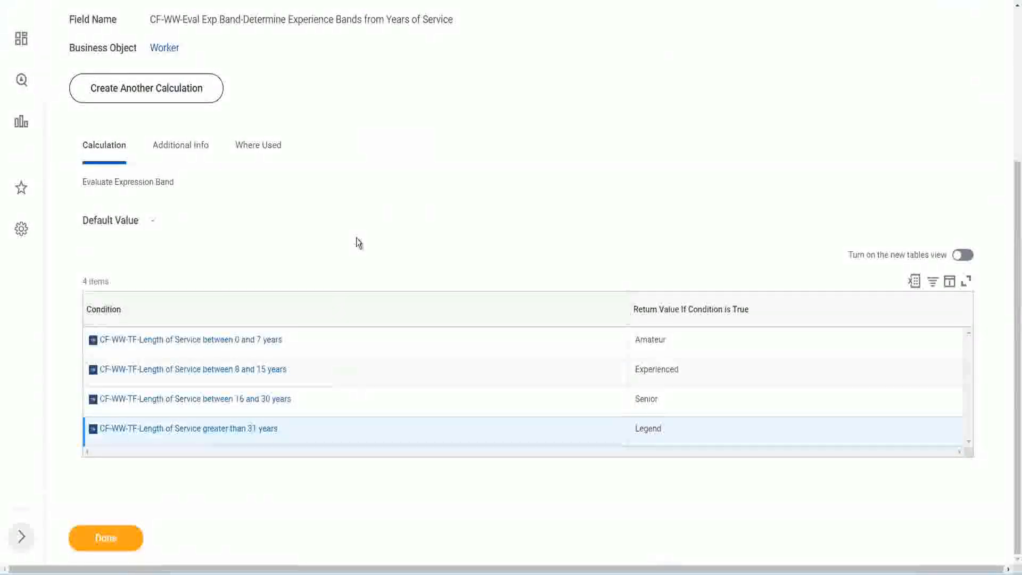
scroll(356, 238, "up", 2)
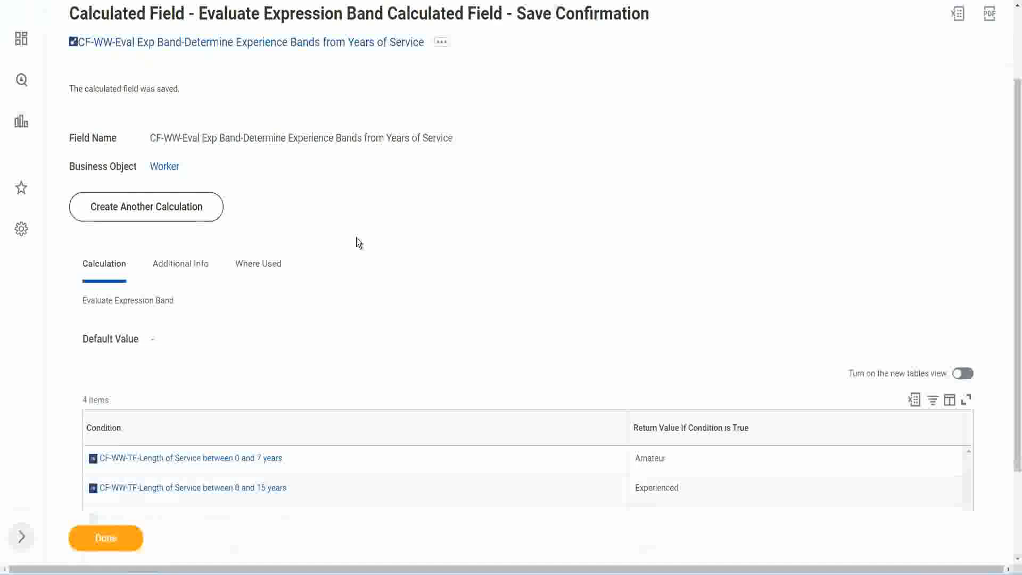
scroll(356, 237, "down", 2)
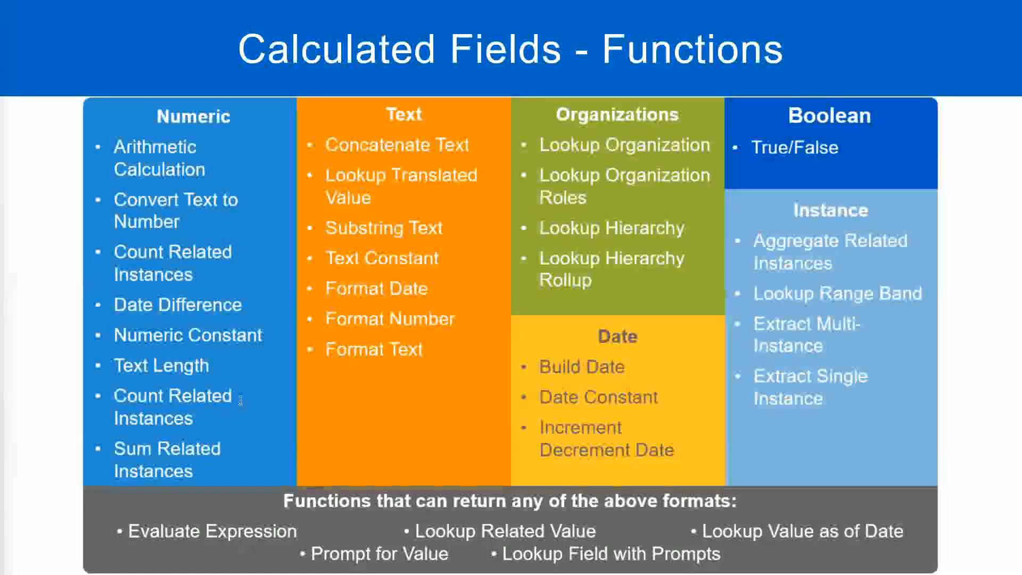
key("alt+Tab")
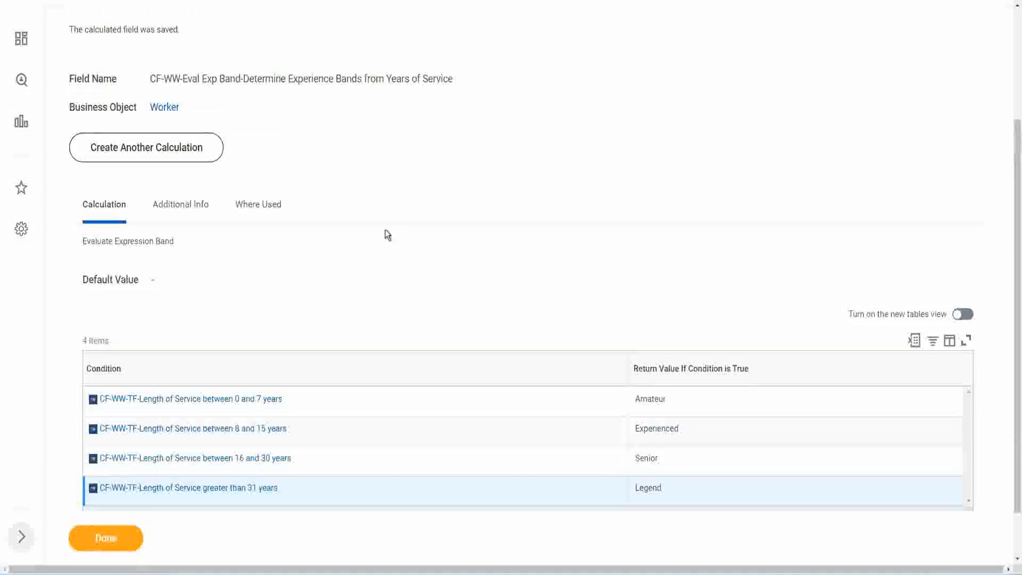
scroll(385, 229, "up", 3)
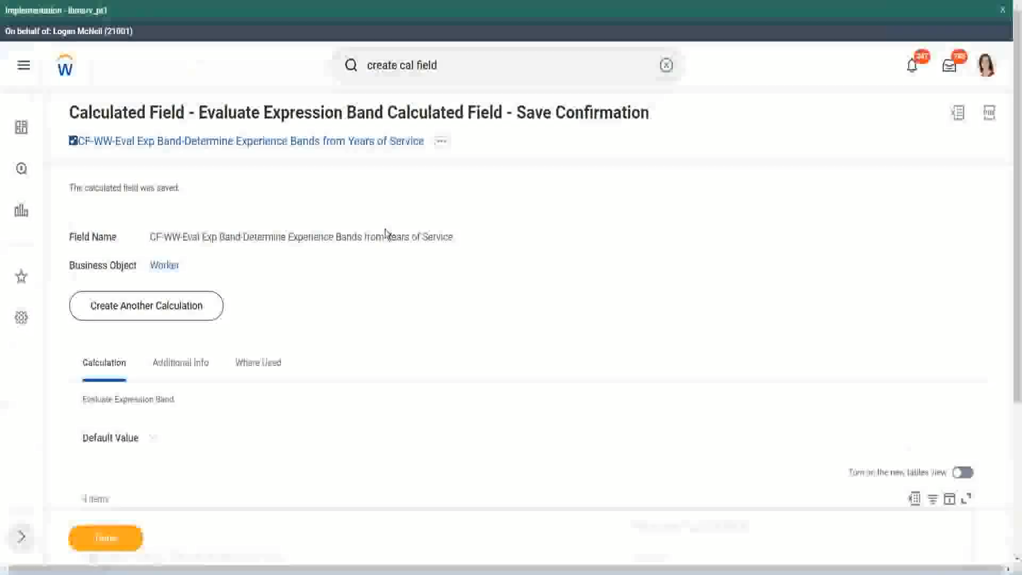
scroll(383, 235, "down", 4)
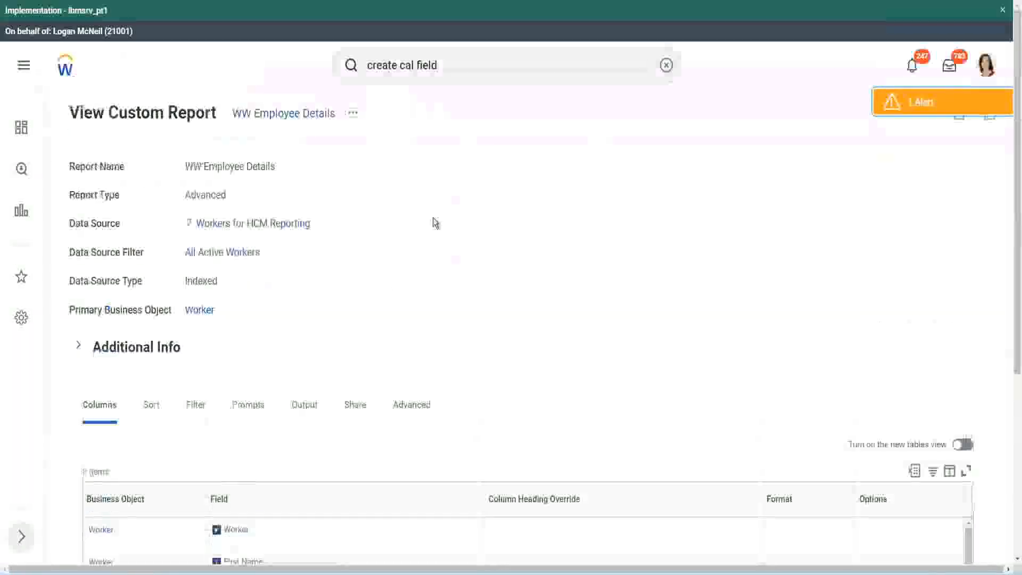
- Open the WW Employee Details report for editing and add an empty Worker row below the Experience Bands column
left_click(352, 112)
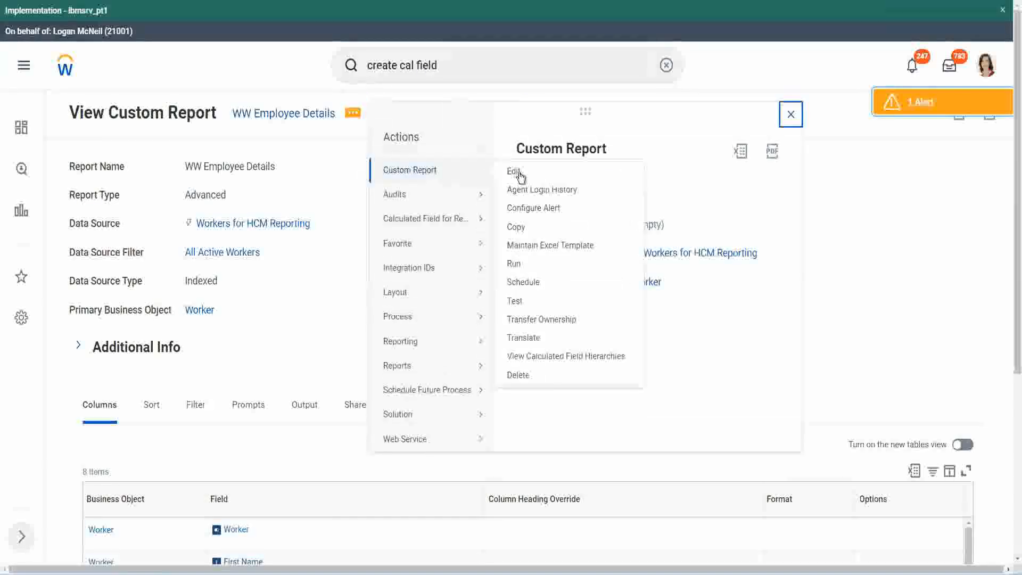
left_click(514, 171)
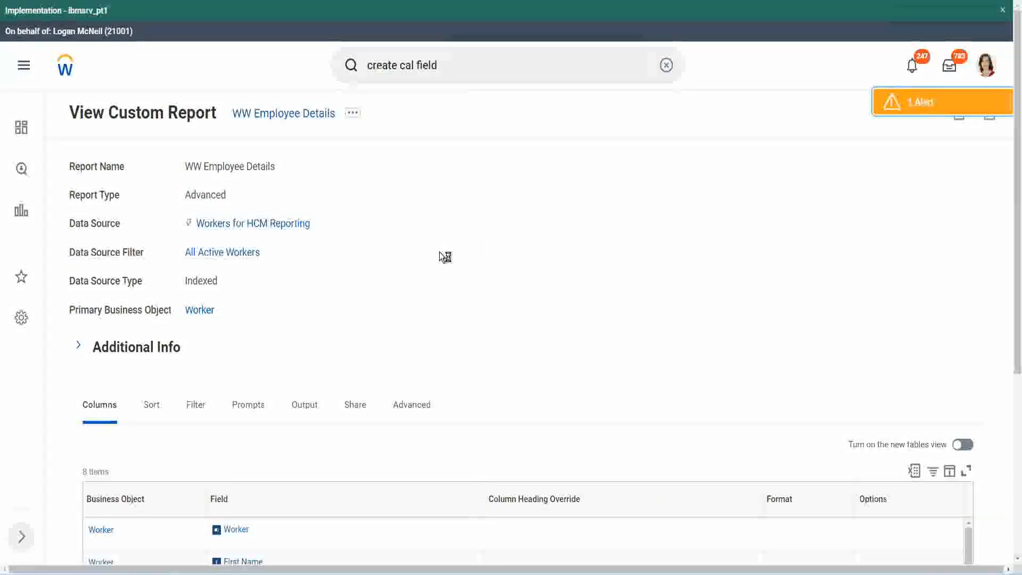
scroll(439, 251, "down", 1)
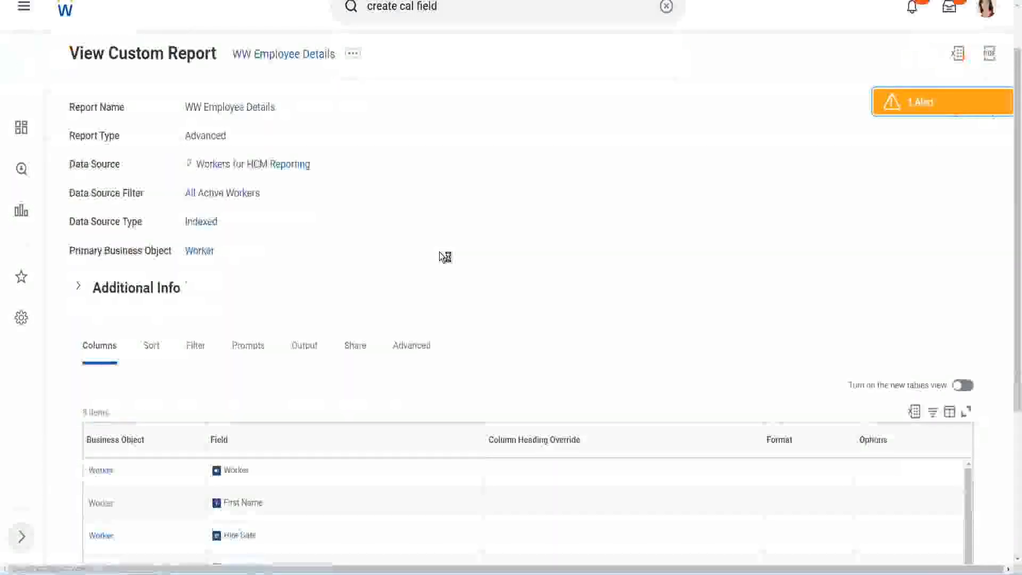
scroll(439, 251, "down", 3)
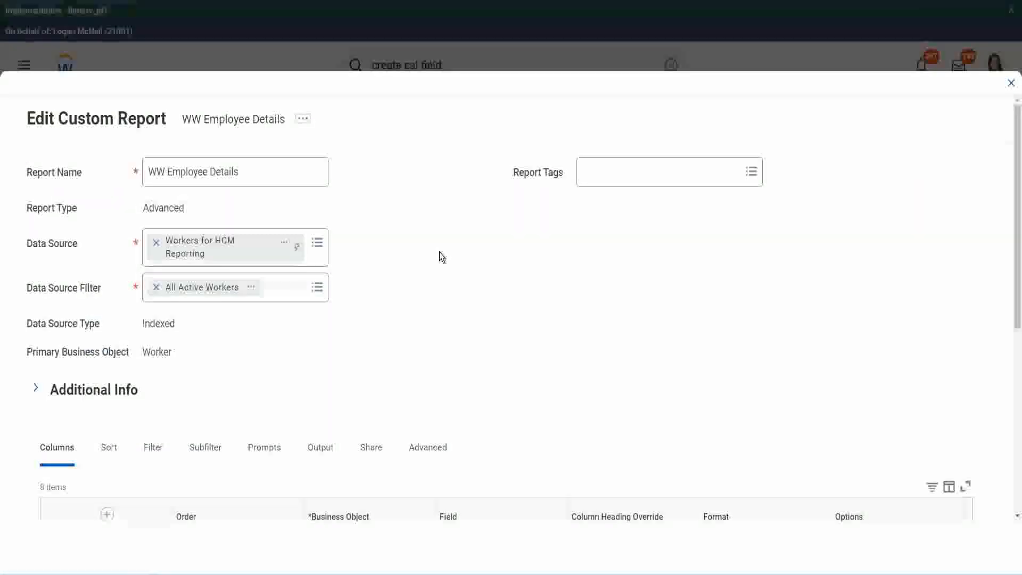
scroll(372, 442, "down", 8)
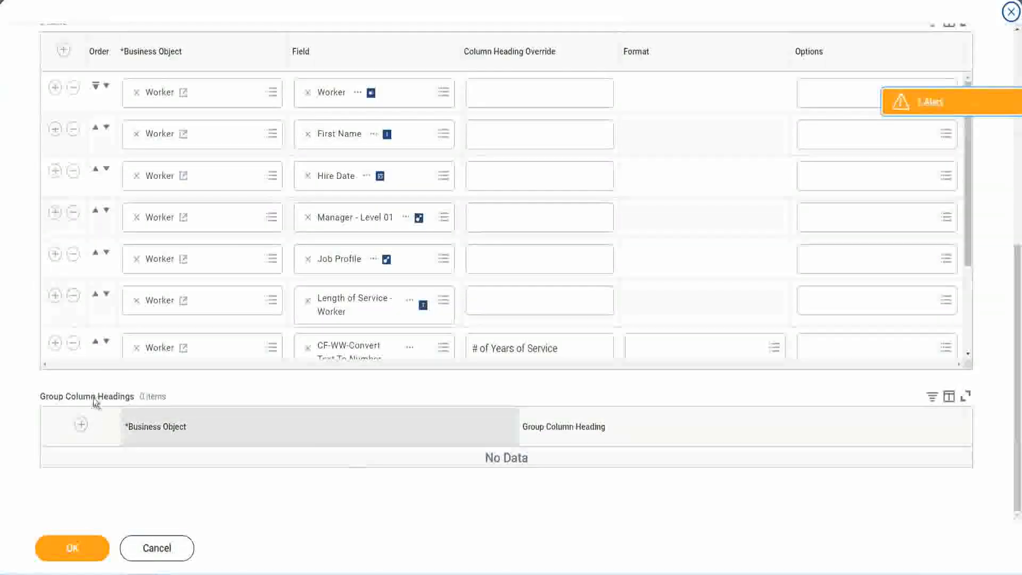
scroll(214, 258, "down", 3)
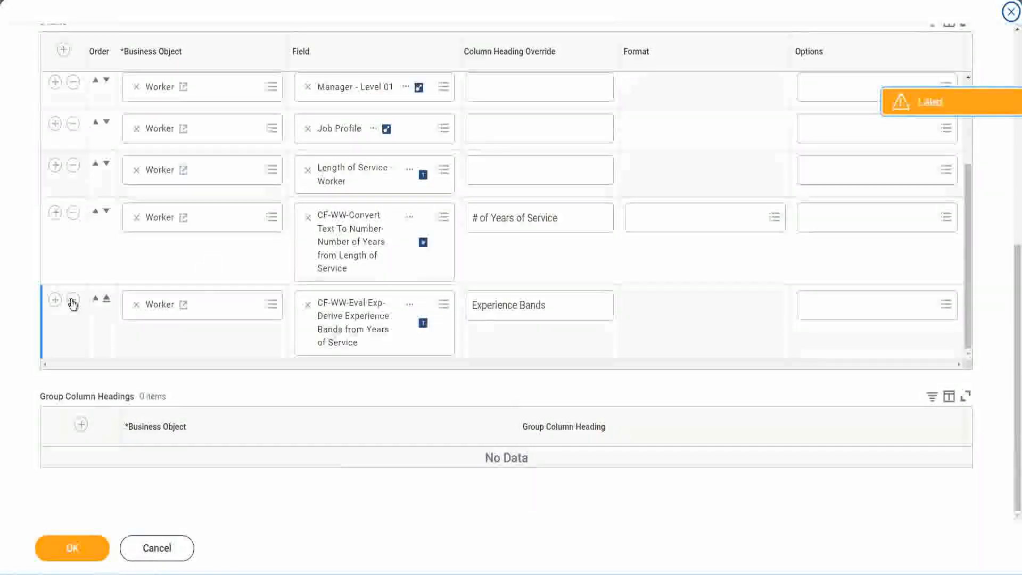
left_click(54, 300)
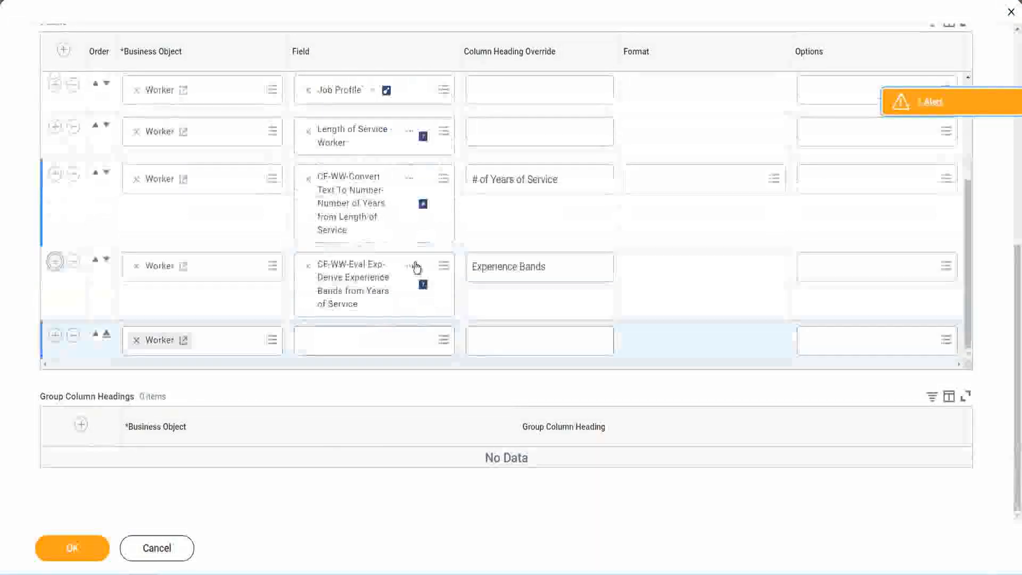
- Search the new Worker row's field for CF-WW-Eval Exp Band and choose CF-WW-Eval Exp Band-Determine Experience Bands from Years of Service
right_click(355, 288)
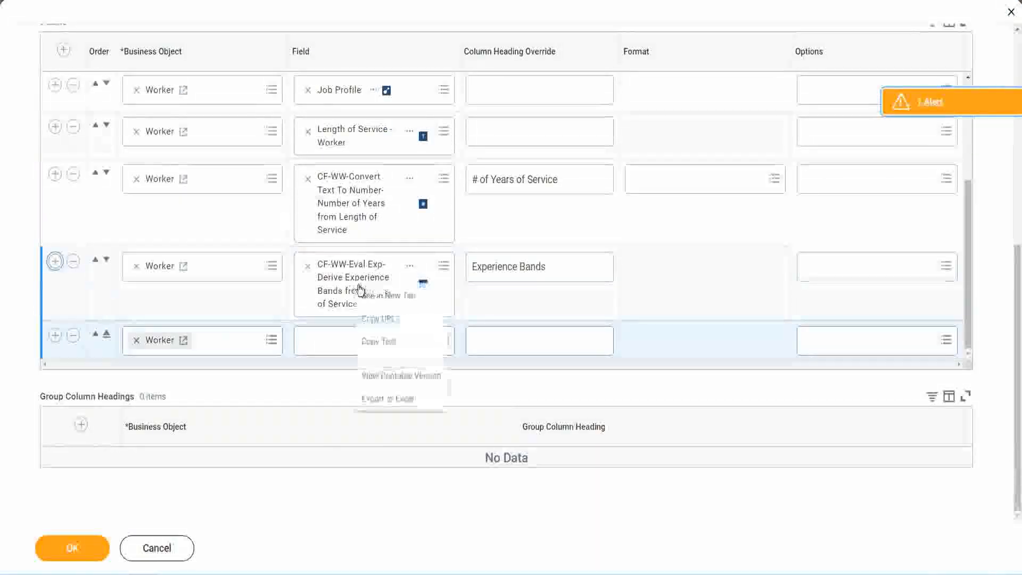
left_click(382, 342)
left_click(368, 346)
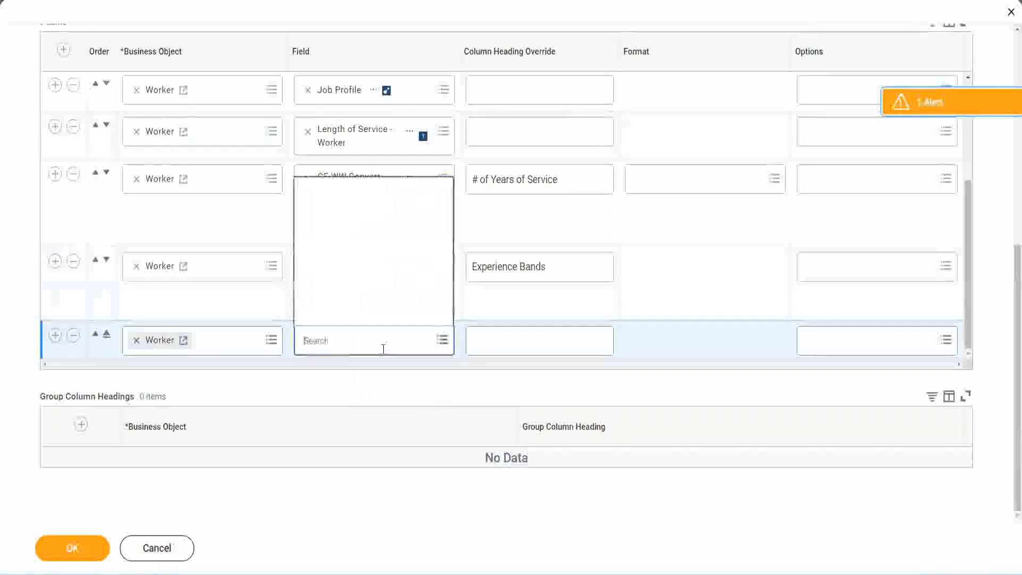
key("ctrl+v")
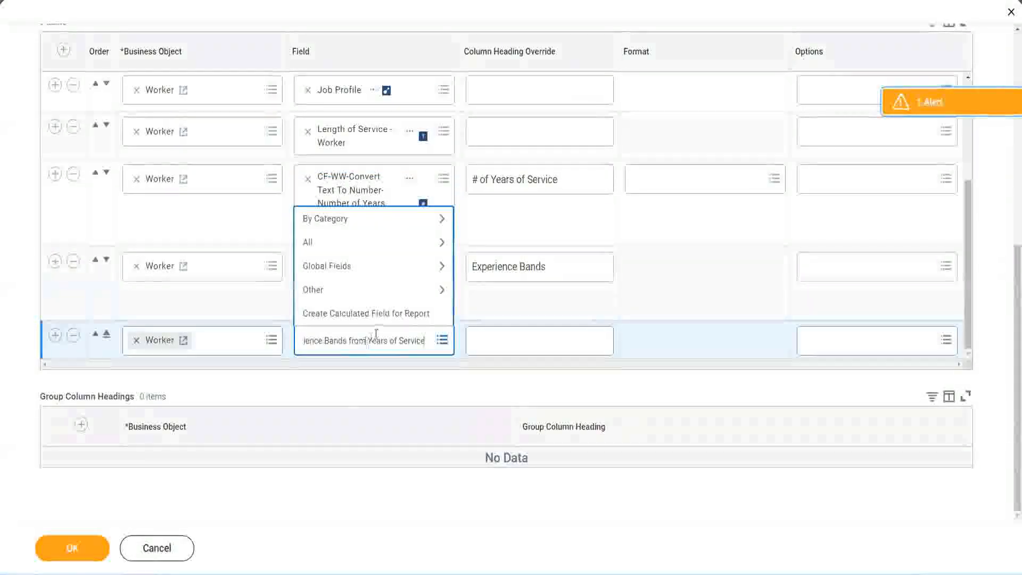
key("Return")
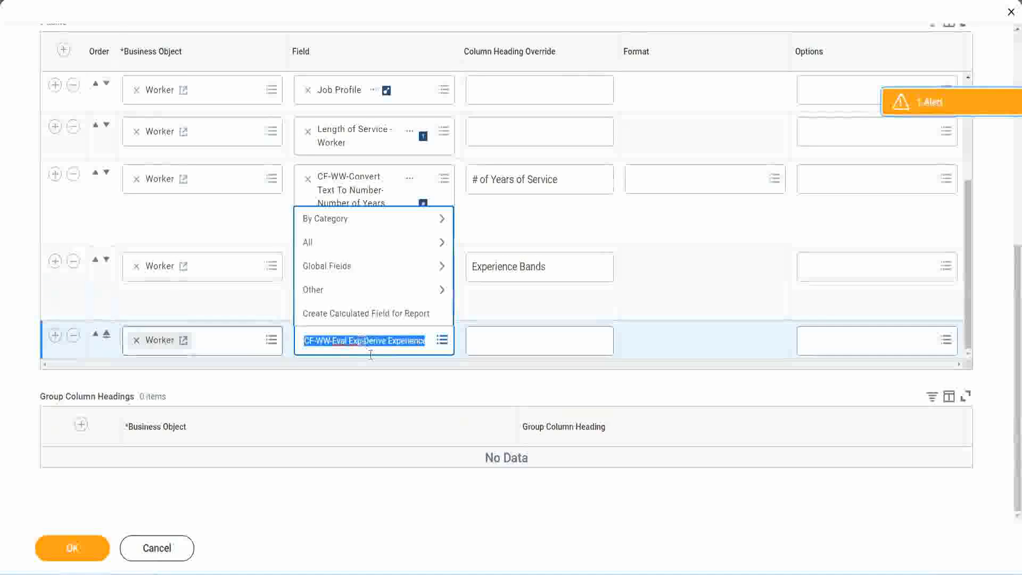
type("Band")
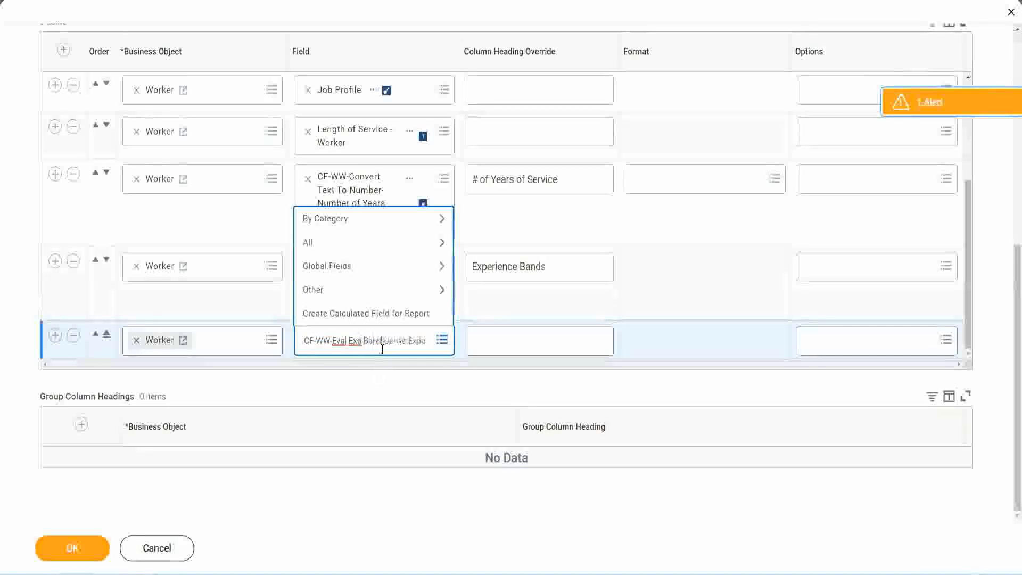
key("Delete")
key("Delete")
key("Delete")
key("Delete")
key("Delete")
key("Delete")
key("Delete")
key("Delete")
key("Delete")
key("Delete")
key("Delete")
key("Delete")
key("Delete")
key("Delete")
key("Delete")
key("Delete")
key("Delete")
key("Delete")
key("Delete")
key("Delete")
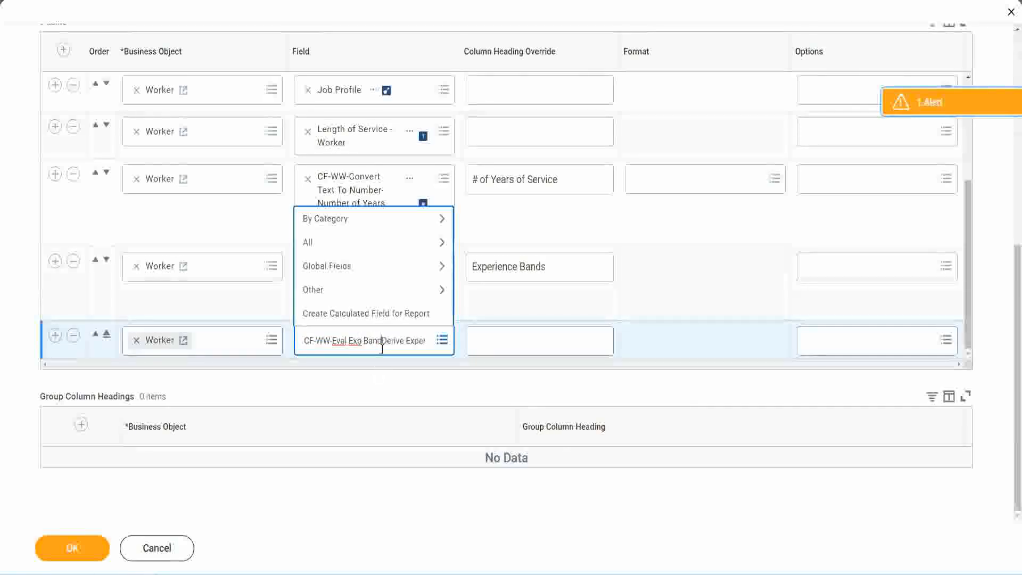
key("Delete")
key("Delete")
key("Delete")
key("Delete")
key("Delete")
key("Delete")
key("Delete")
key("Delete")
key("Delete")
key("Delete")
key("Delete")
key("Delete")
key("Delete")
key("Delete")
key("Delete")
key("Return")
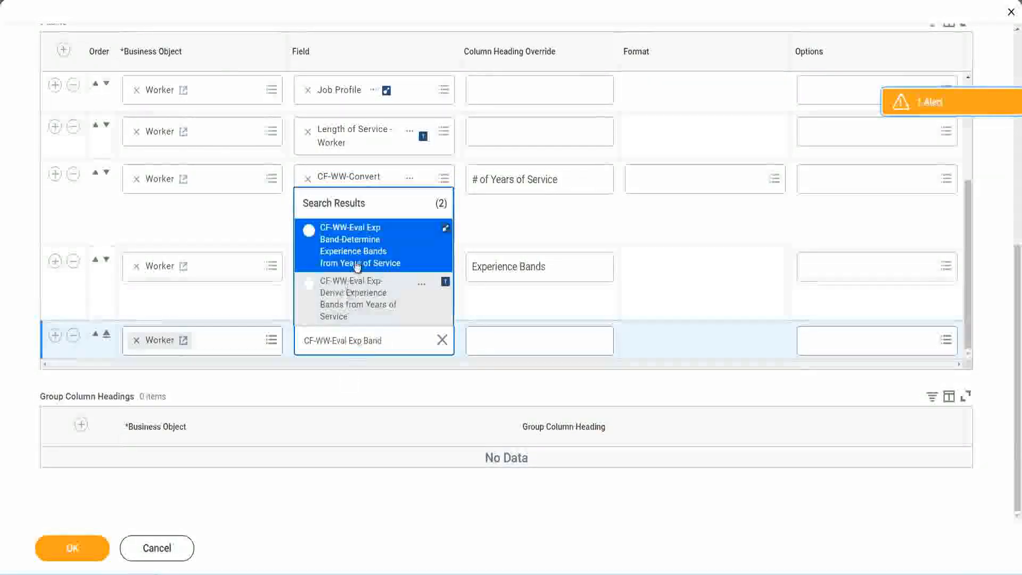
left_click(372, 252)
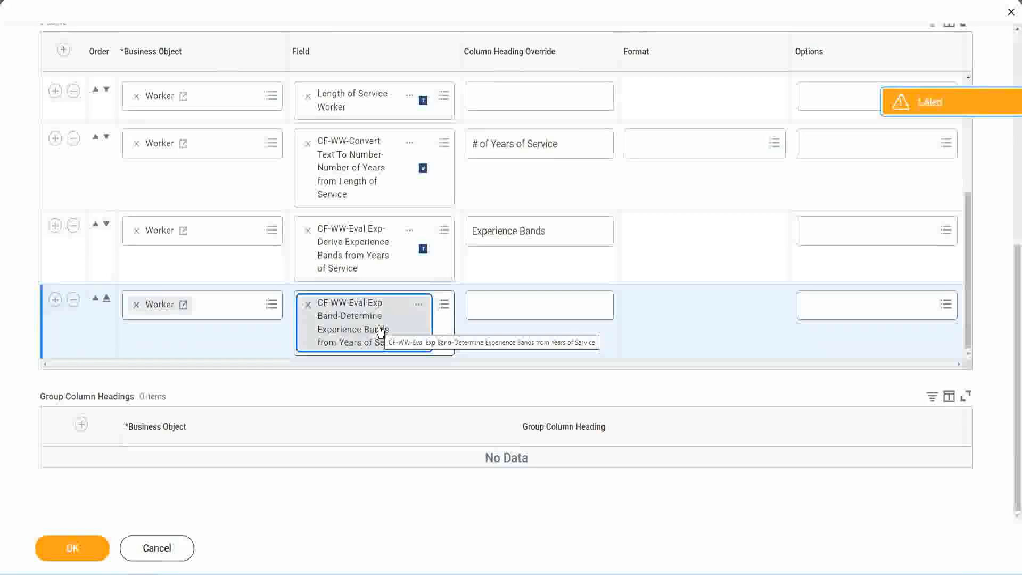
- Set the new row's column heading override to Experience Bands (Eval Exp Bands) and save the report changes
left_click(562, 232)
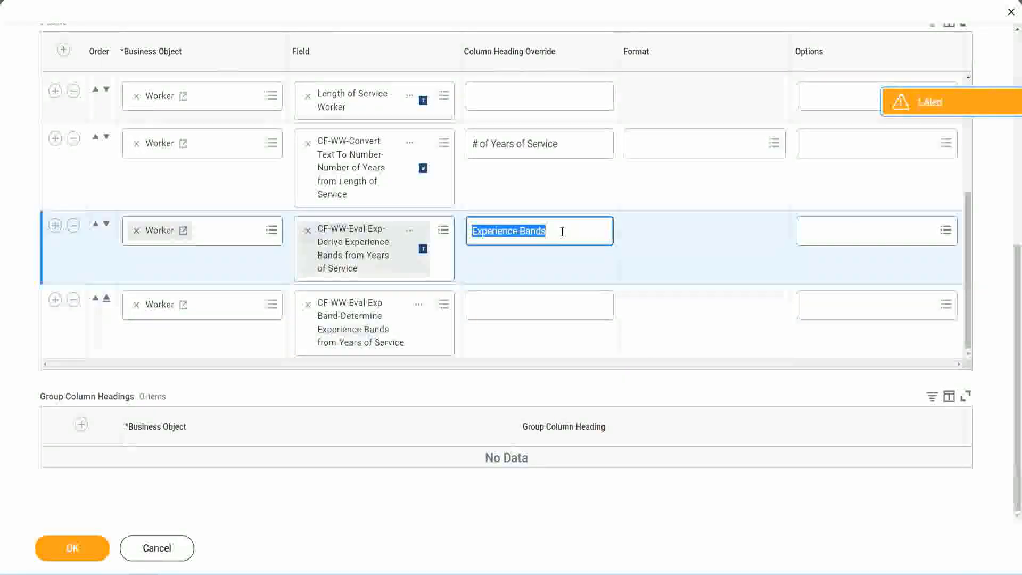
left_click(495, 303)
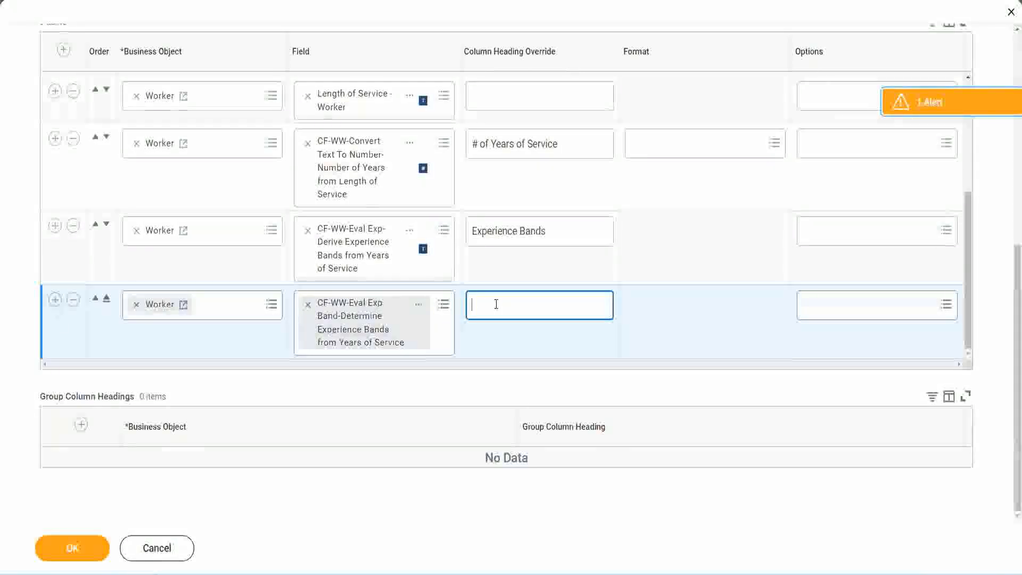
key("ctrl+v")
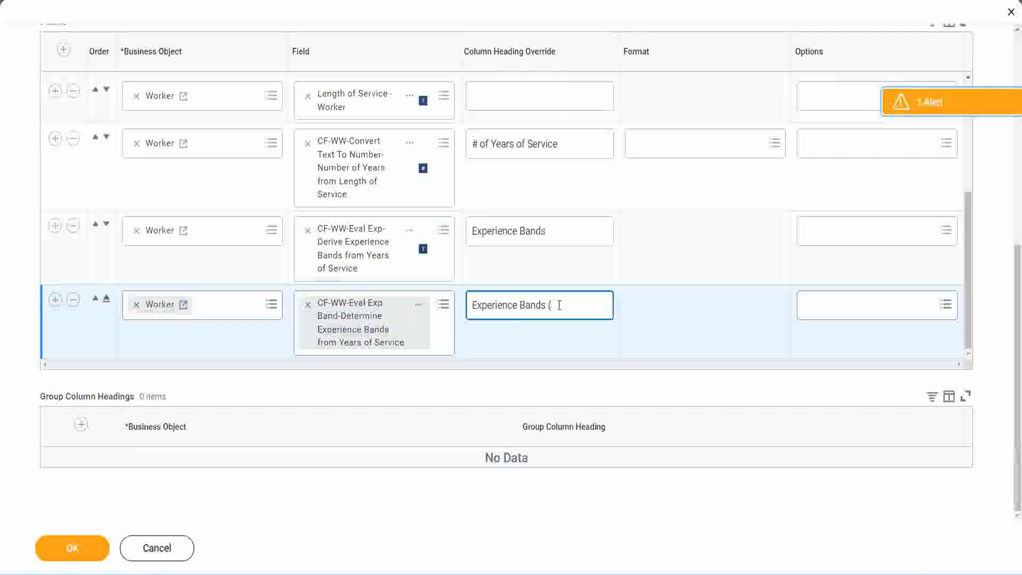
type("(Eval E")
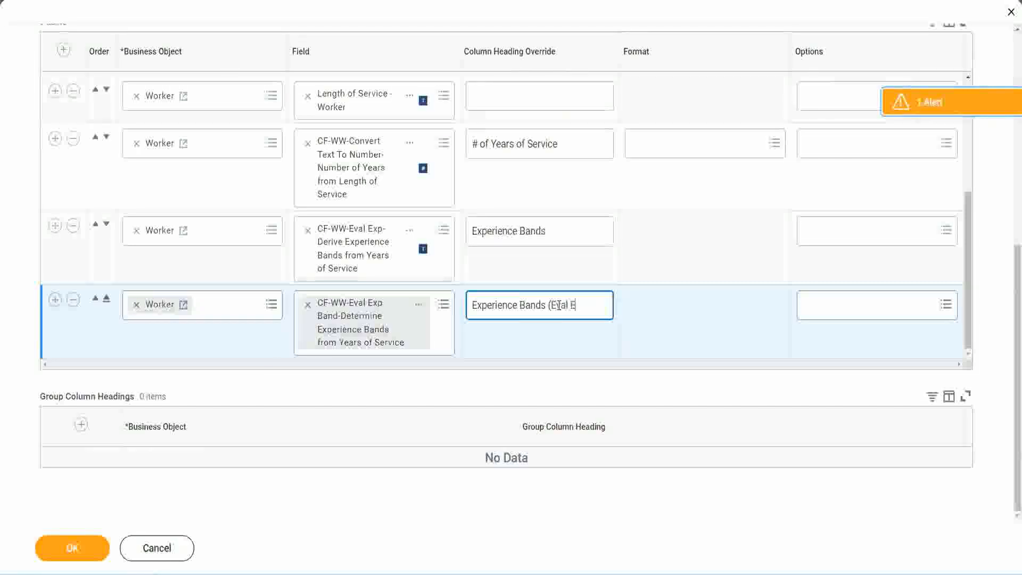
type("xp Bands)")
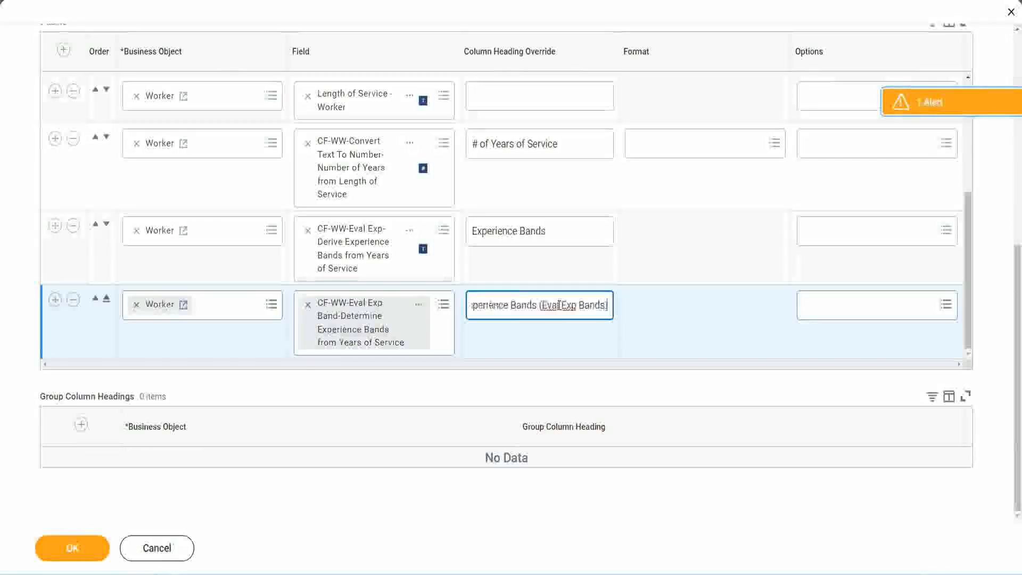
double_click(569, 305)
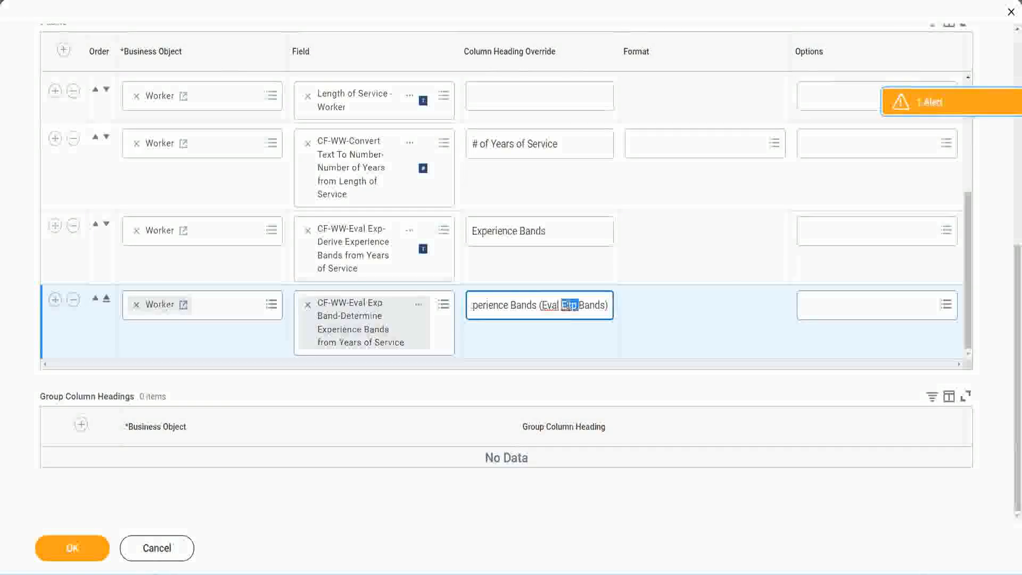
left_click(588, 301)
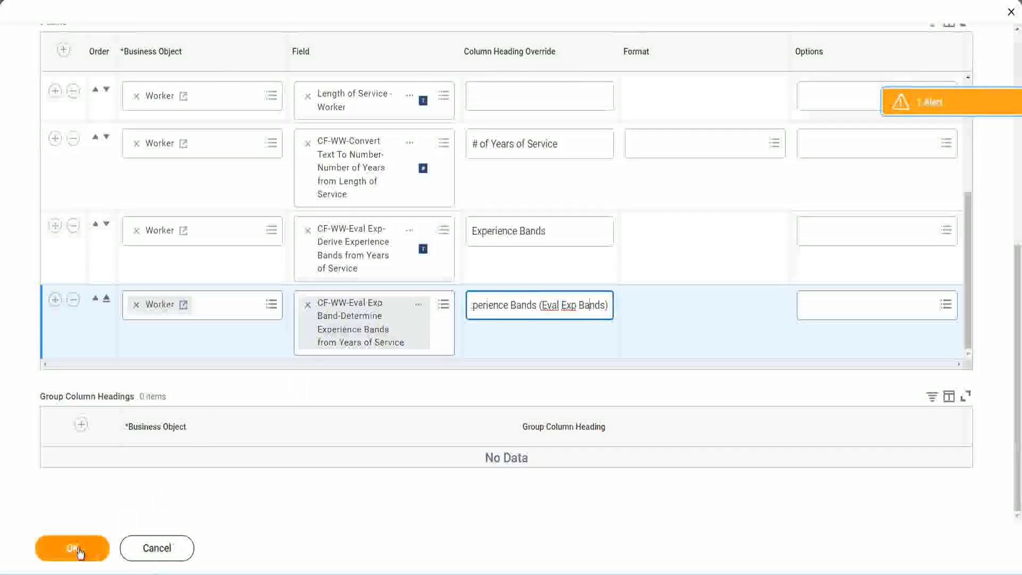
left_click(77, 550)
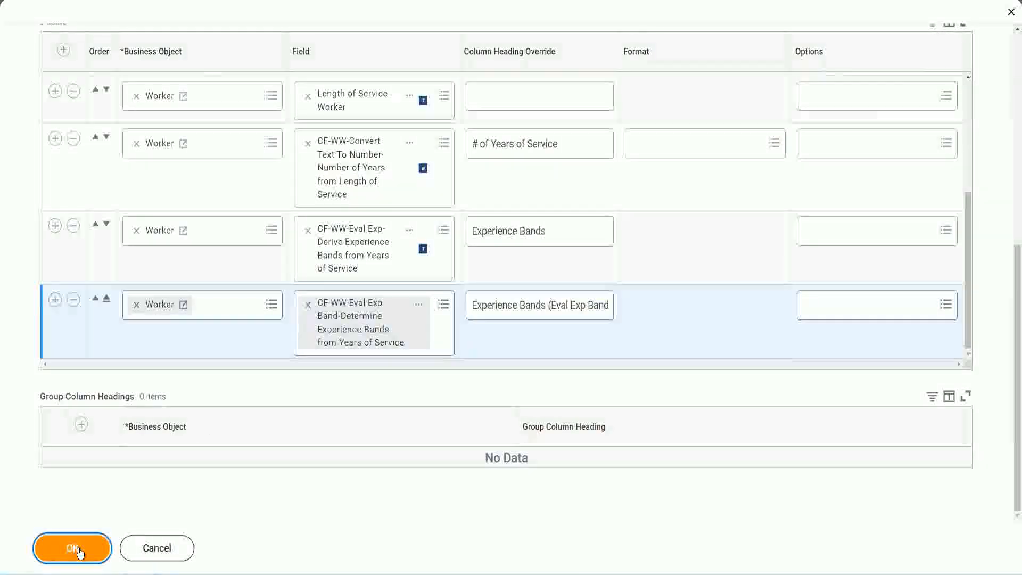